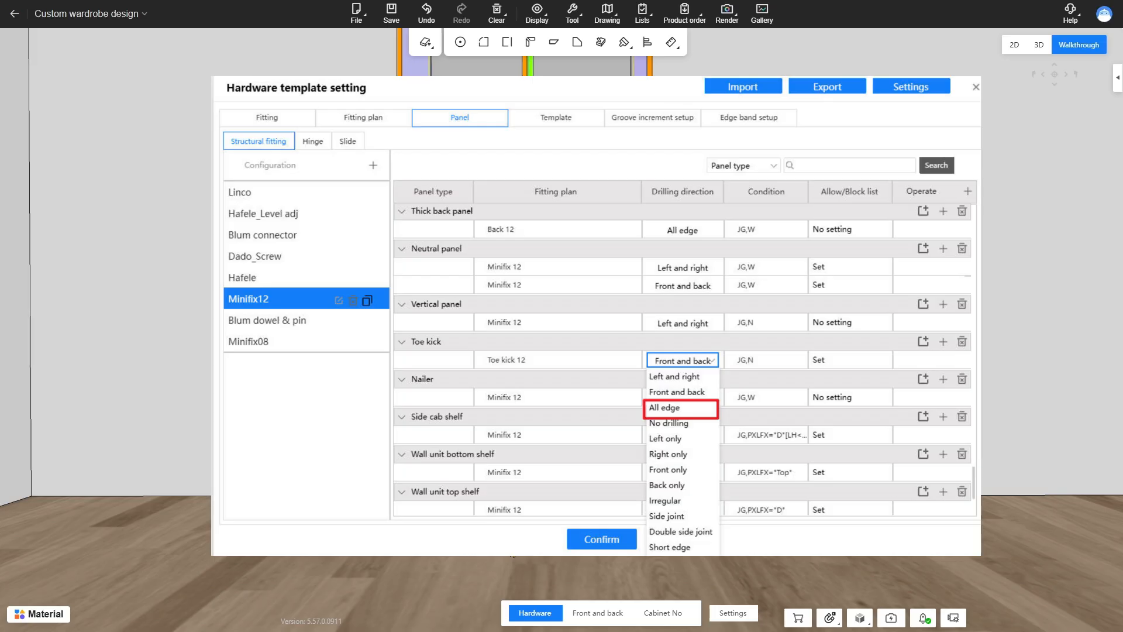
Step: Close the hardware template settings and open the panel hardware installation for the wardrobe's toe kick
key("Escape")
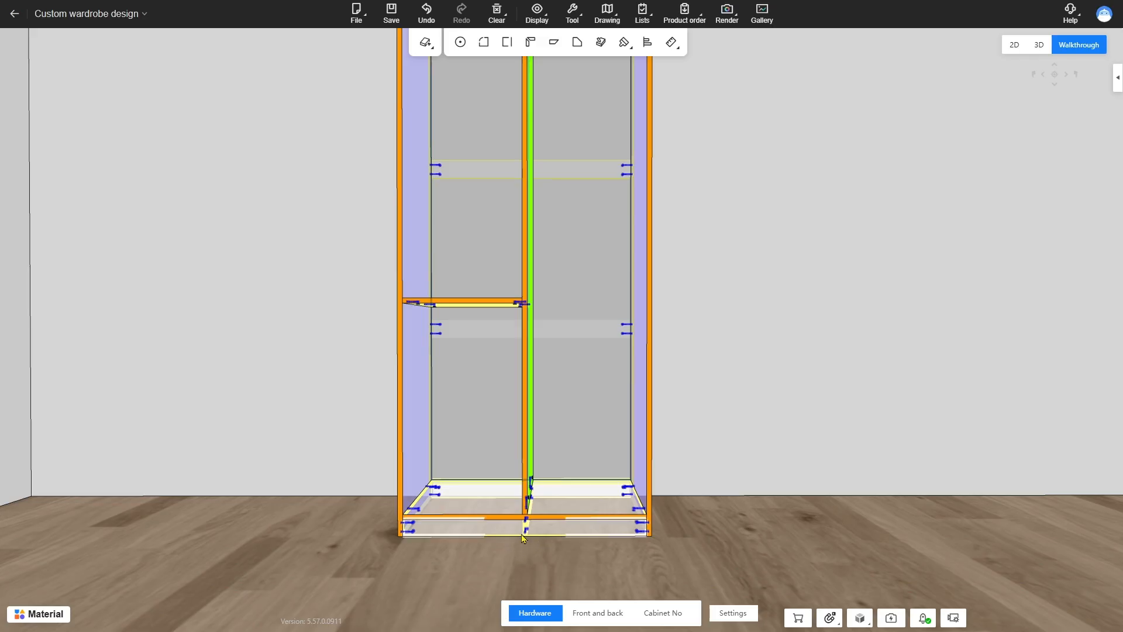
left_click(589, 534)
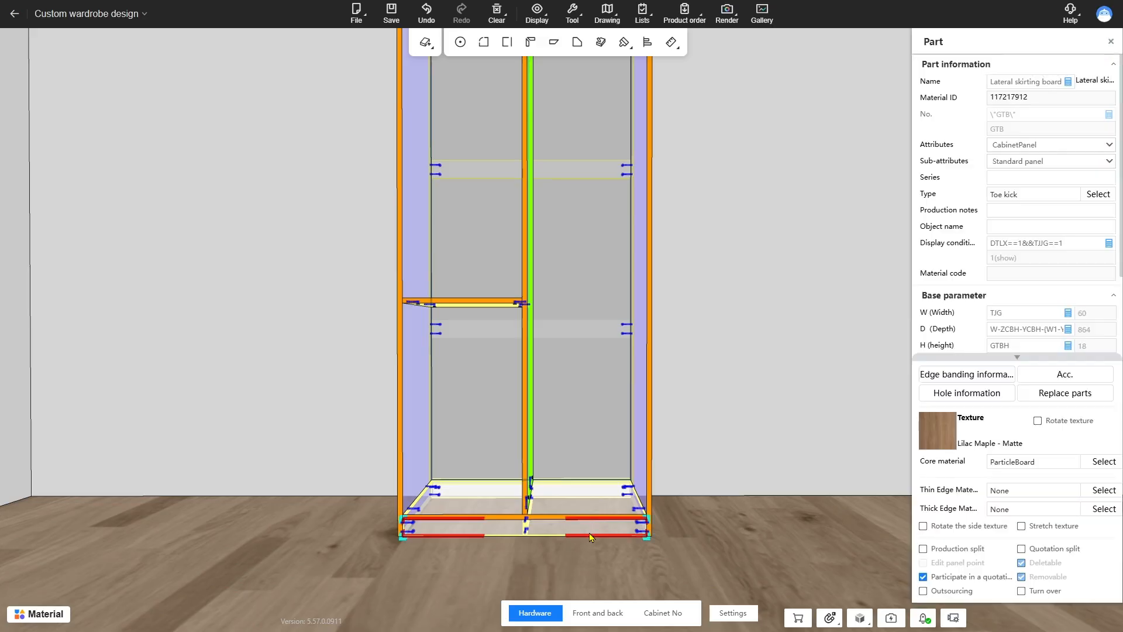
right_click(588, 532)
mouse_move(643, 336)
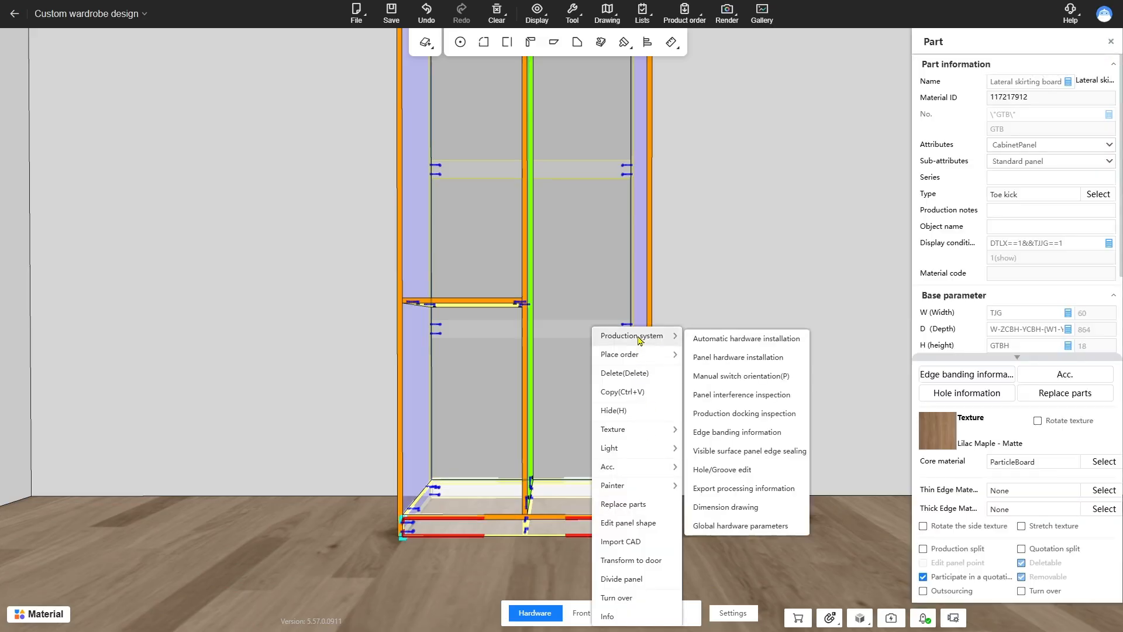
left_click(781, 358)
left_click_drag(534, 146, 735, 228)
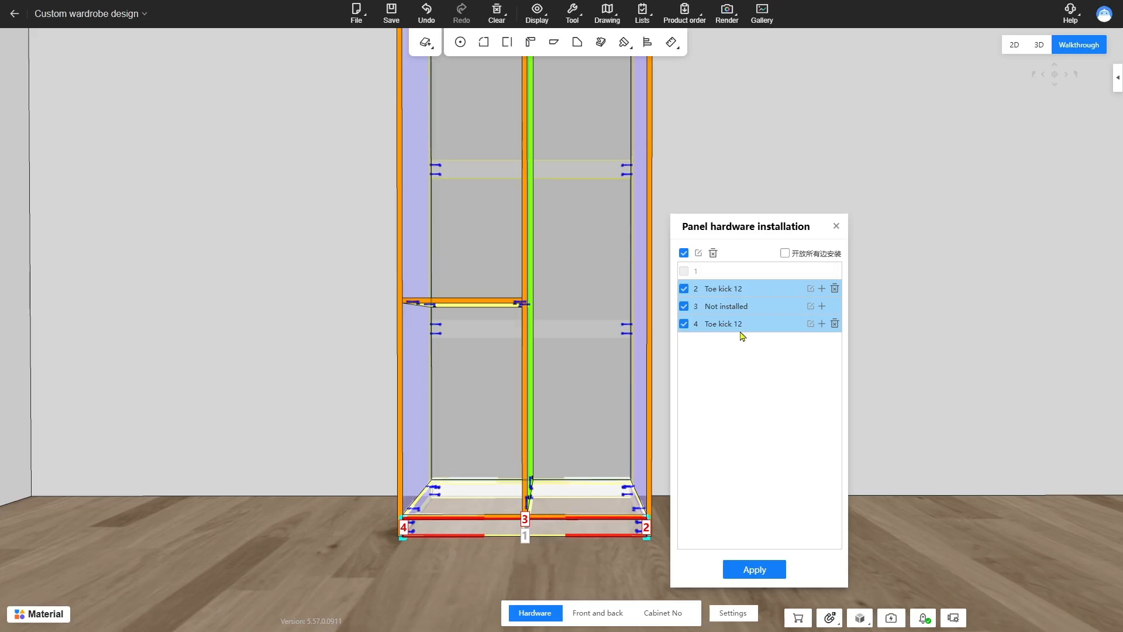
Step: Install the Minifix12 fitting template on edge 3 of the toe kick and apply it
left_click(811, 306)
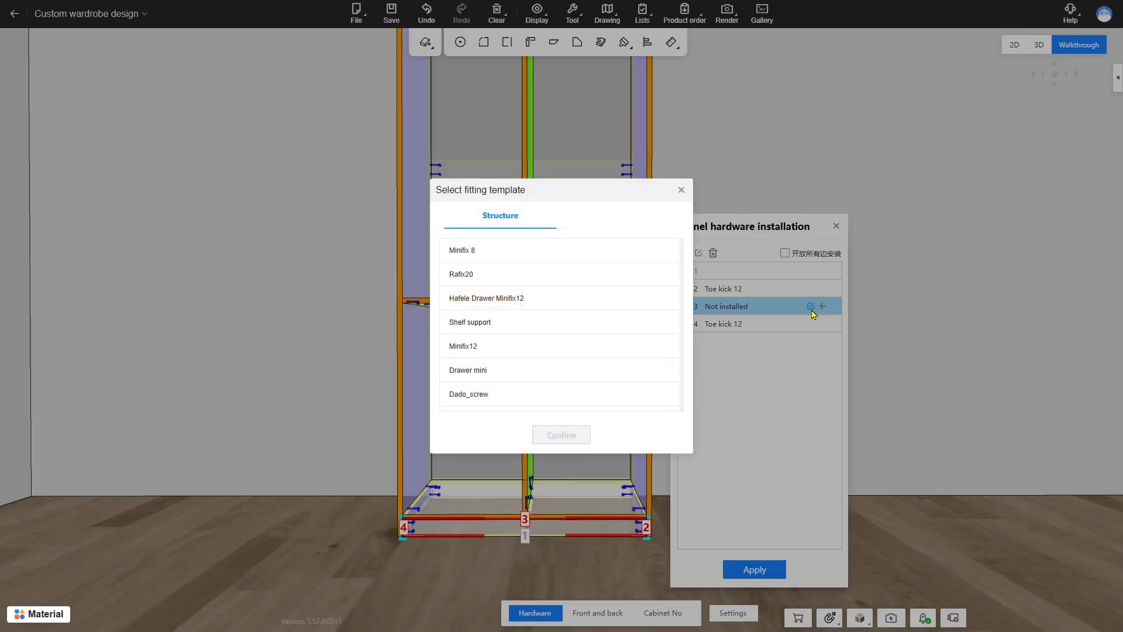
left_click(499, 353)
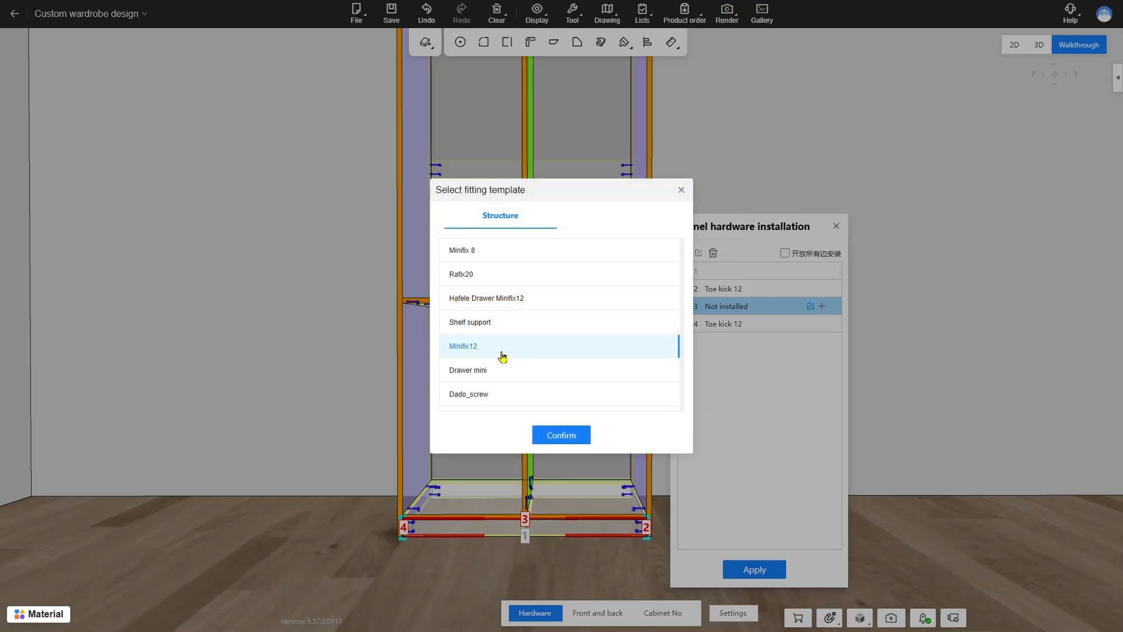
left_click(563, 435)
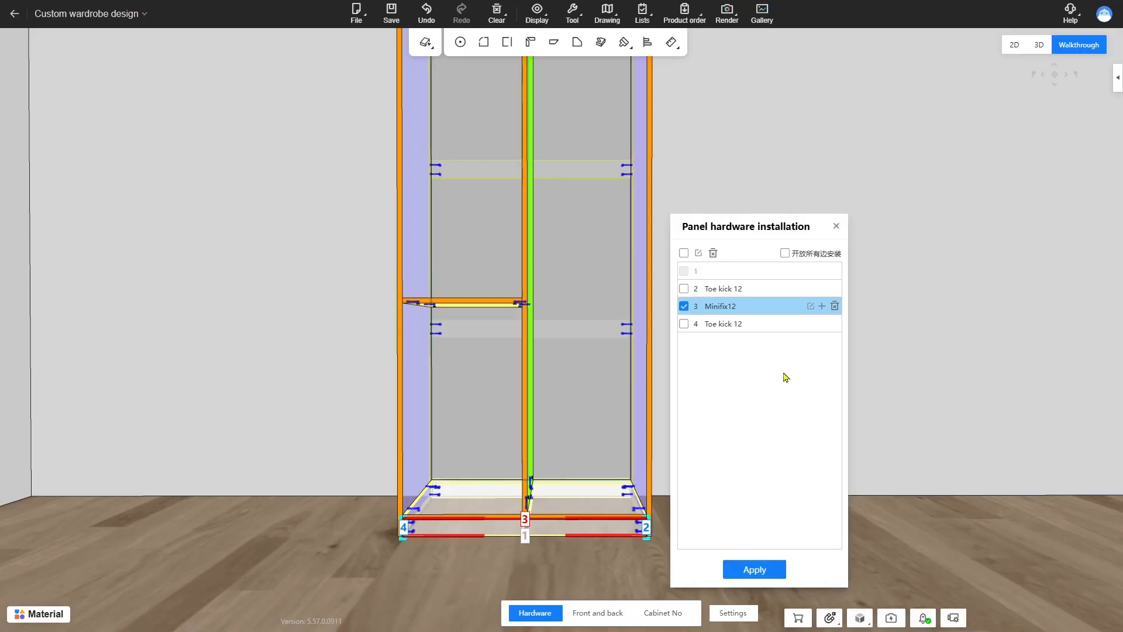
left_click(754, 569)
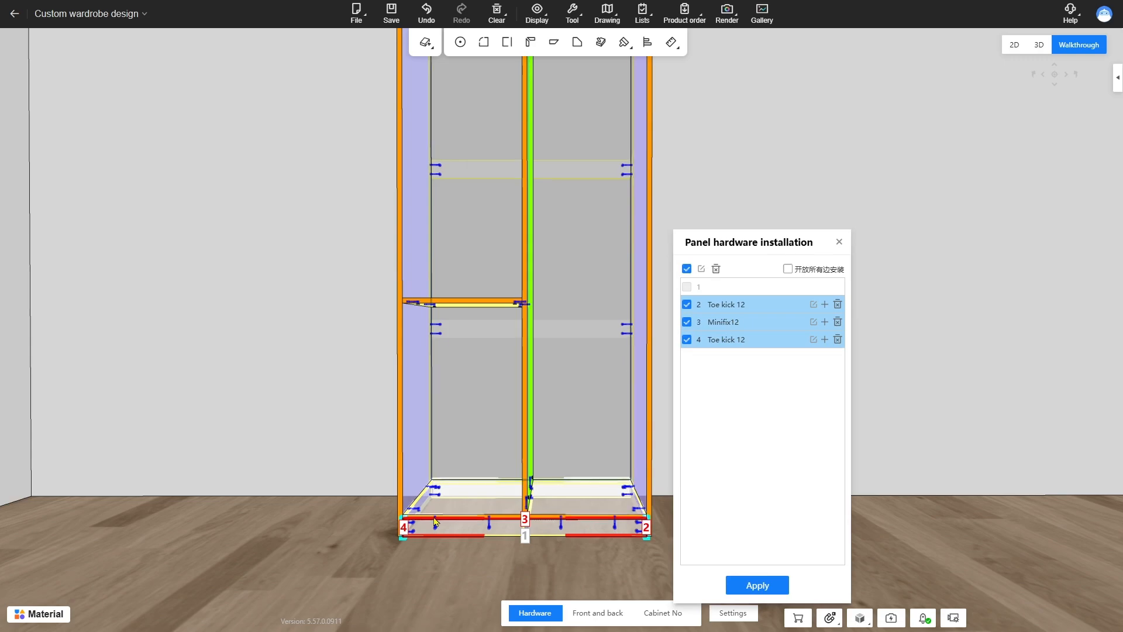
Step: Open edge 3's custom hardware and delete two Minifix12 entries from its fitting layout, leaving two, and save the layout
left_click(825, 322)
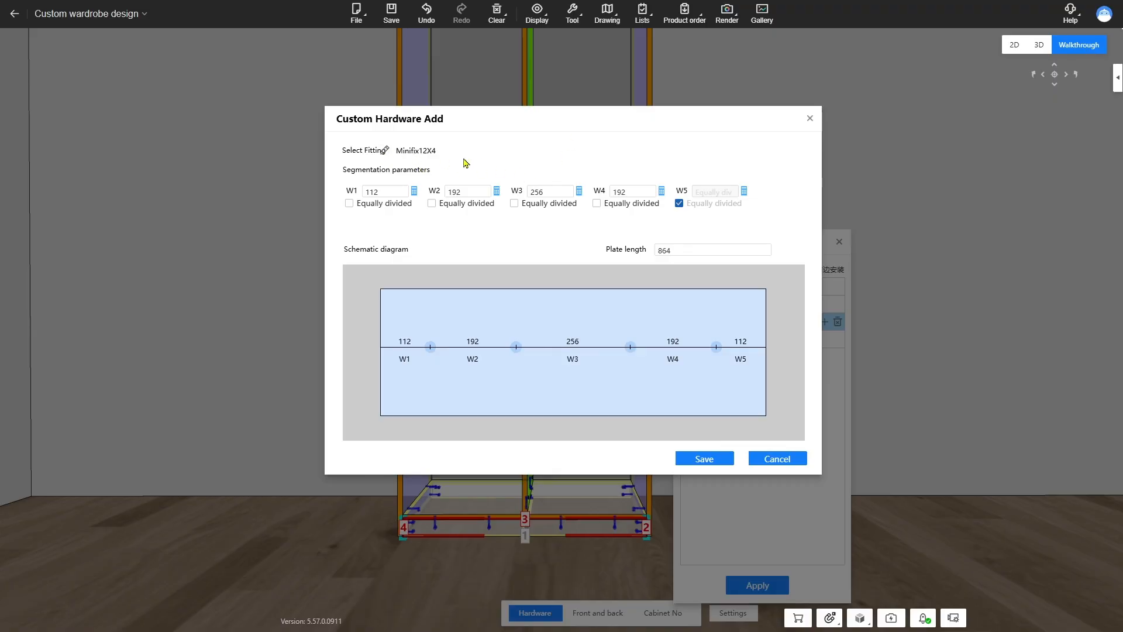
left_click(384, 149)
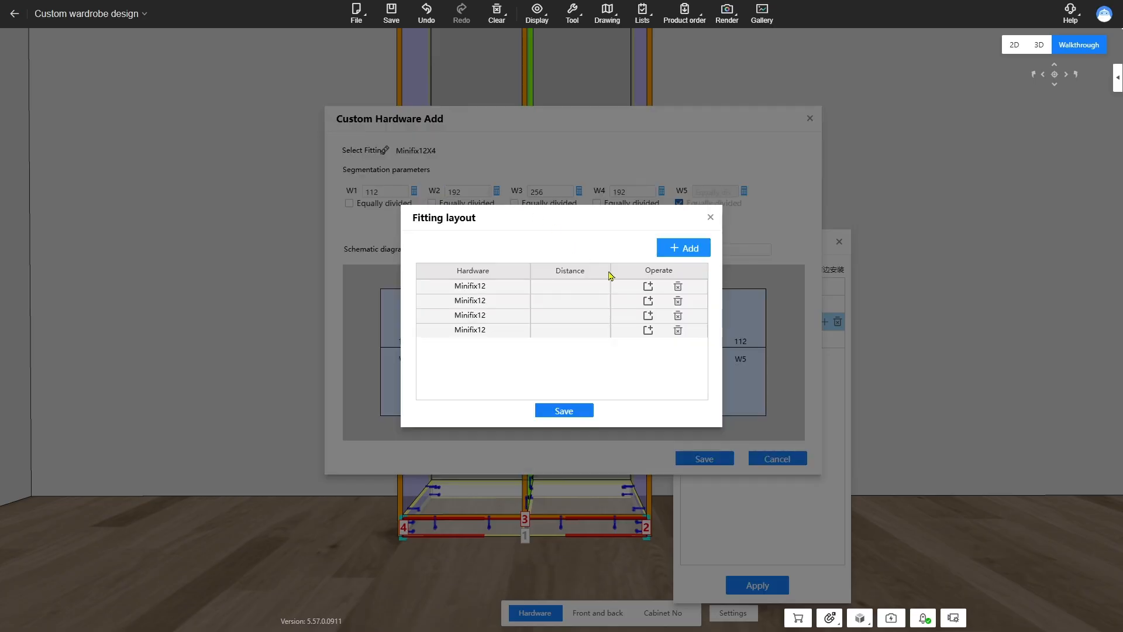
left_click(678, 328)
left_click(678, 317)
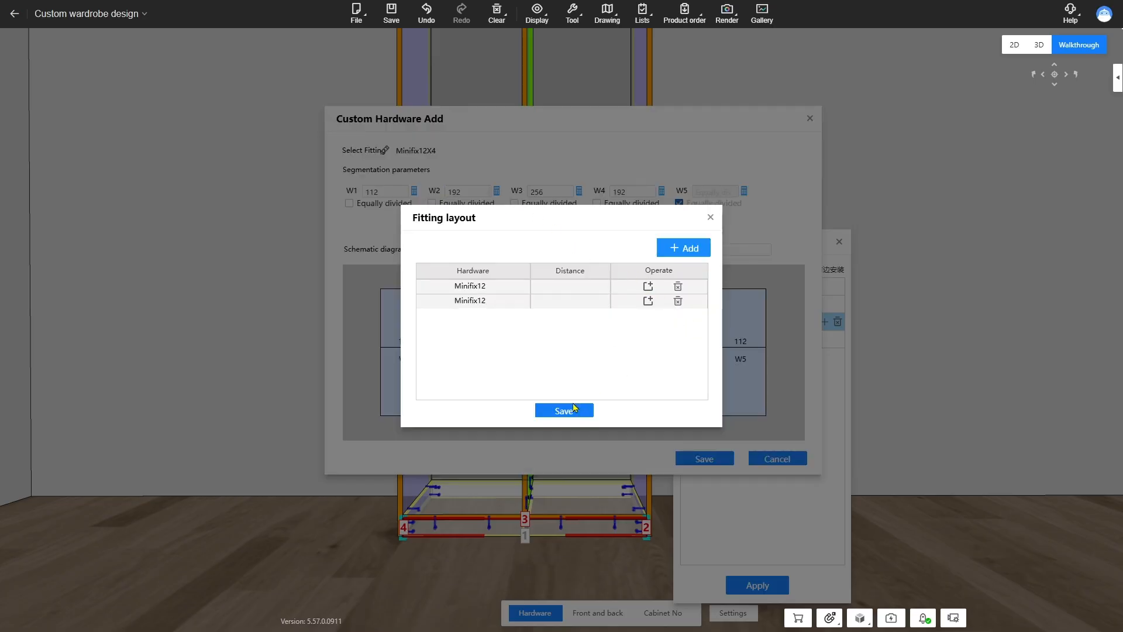
left_click(573, 408)
Step: Set segments W1, W2 and W3 of edge 3 to be equally divided
left_click(392, 206)
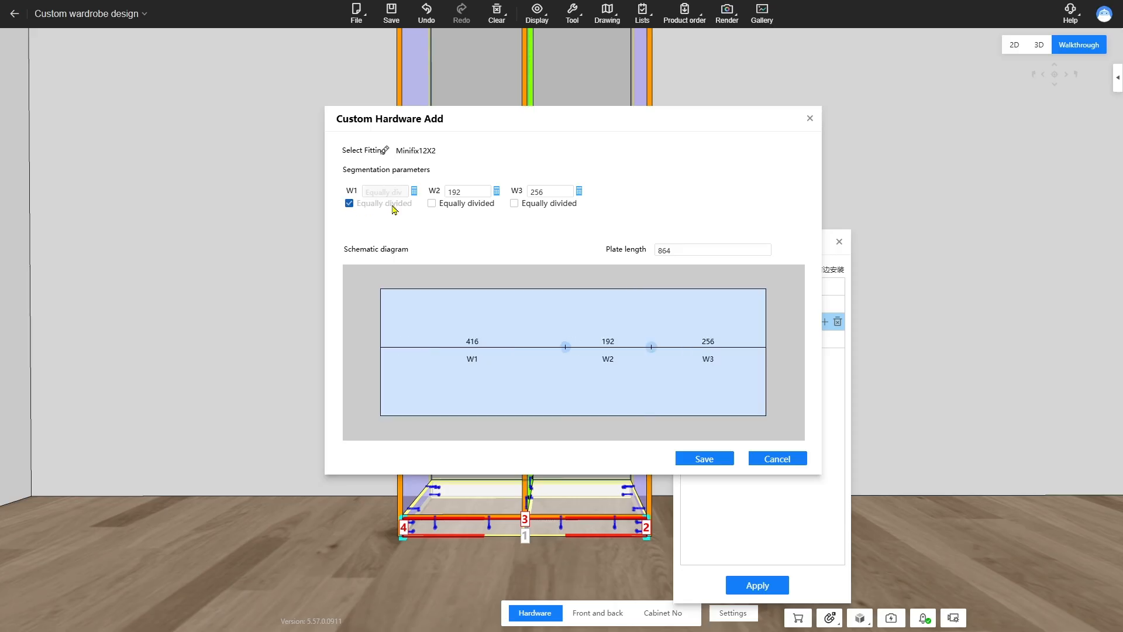
left_click(432, 203)
left_click(515, 204)
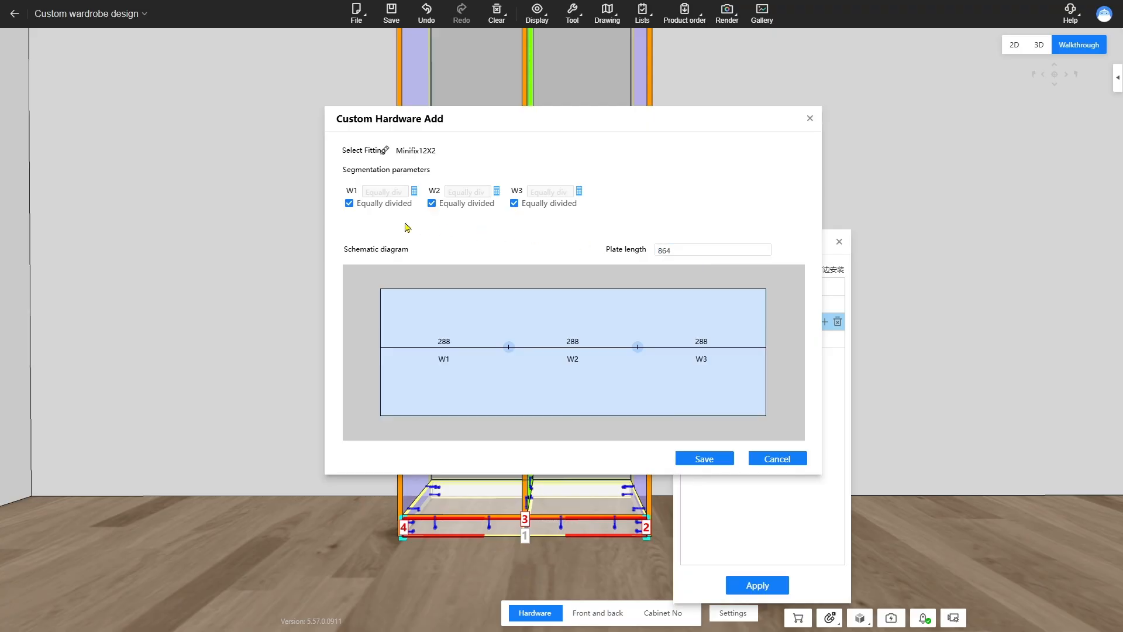
Step: Turn off equal division for segment W1 and set its length to 300
left_click(350, 203)
left_click(381, 191)
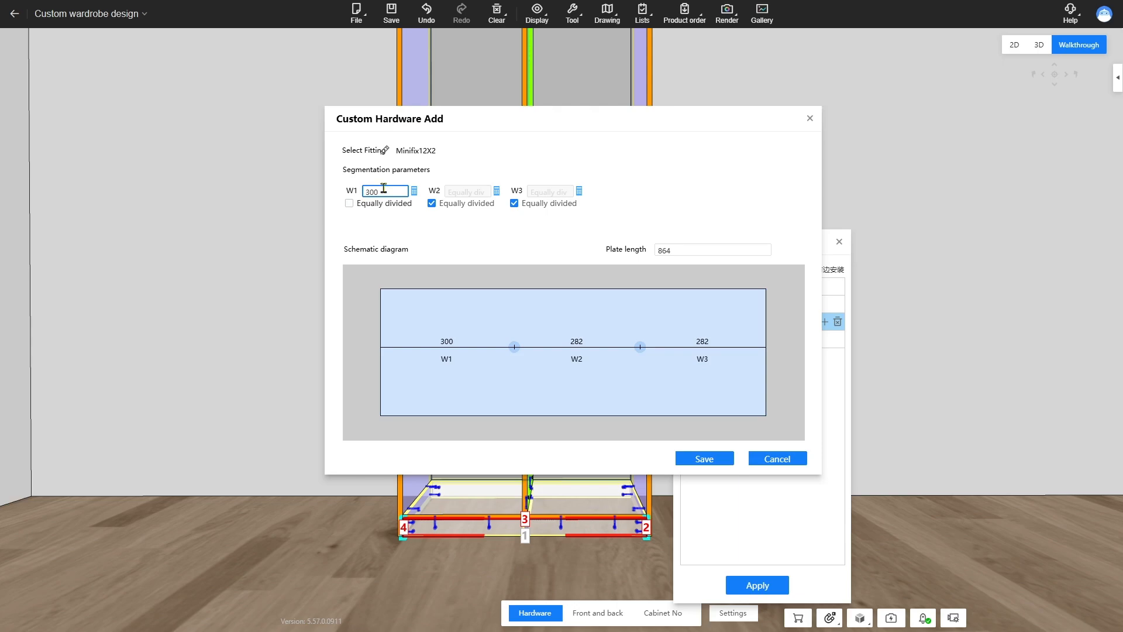
left_click(424, 234)
Step: Add a wooden dowel at a distance of 32 under the first Minifix12 in the fitting layout
left_click(385, 151)
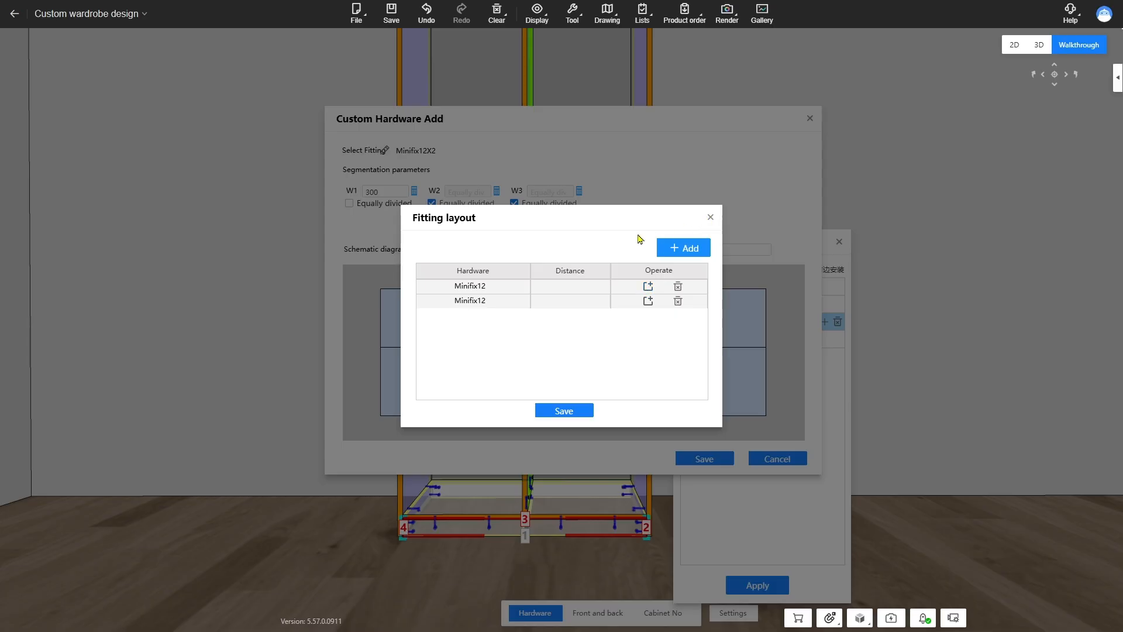
left_click(511, 285)
left_click(524, 288)
left_click(525, 288)
left_click(647, 286)
left_click(527, 304)
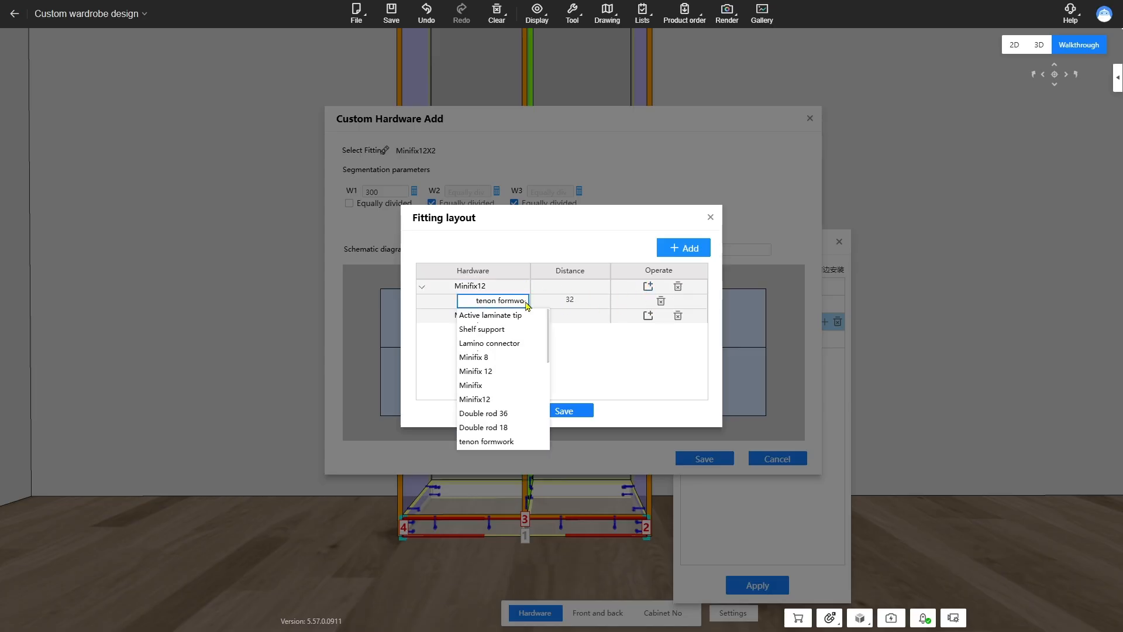
scroll(521, 353, "down", 2)
left_click(493, 444)
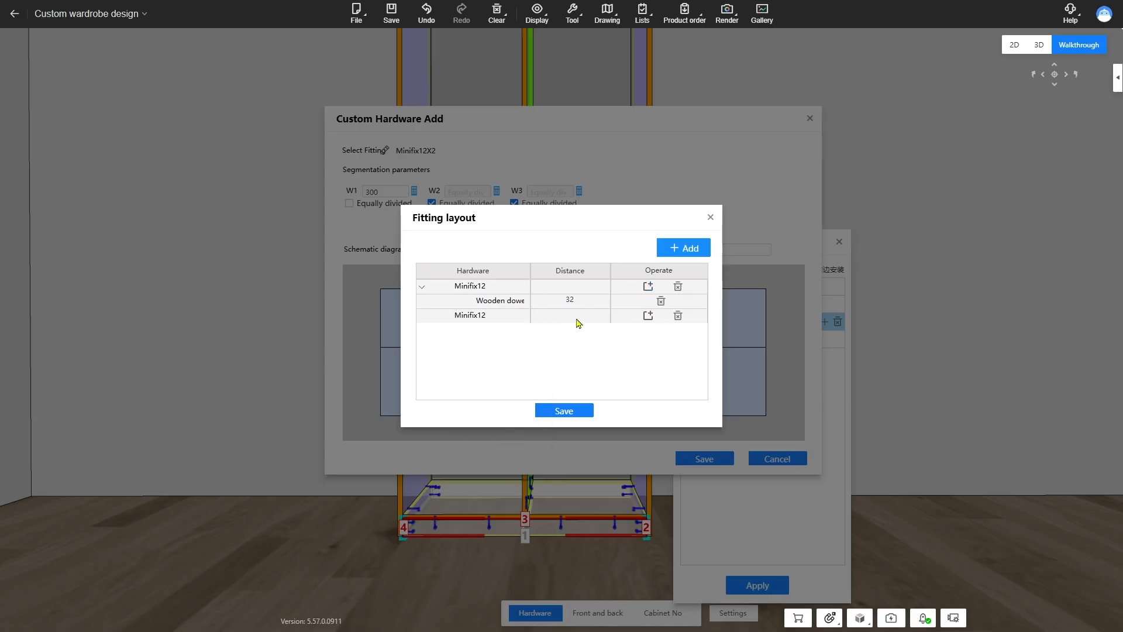
Step: Add a wooden dowel at a distance of 32 to the second Minifix12, then save and apply the custom hardware
left_click(647, 315)
left_click(524, 330)
left_click(524, 330)
scroll(514, 409, "down", 1)
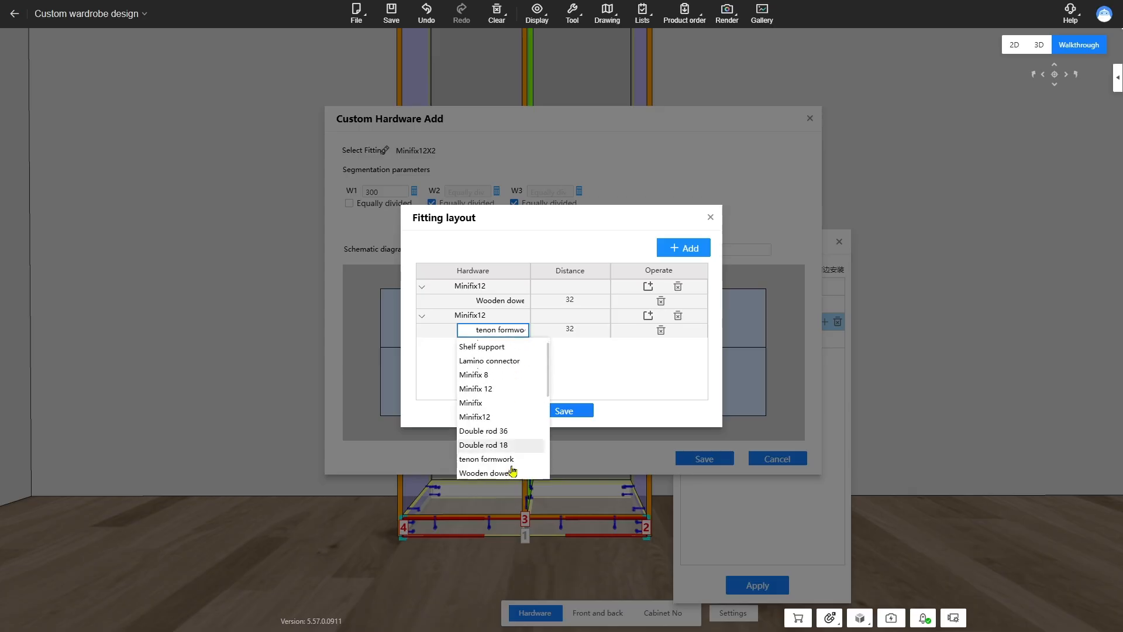
left_click(514, 469)
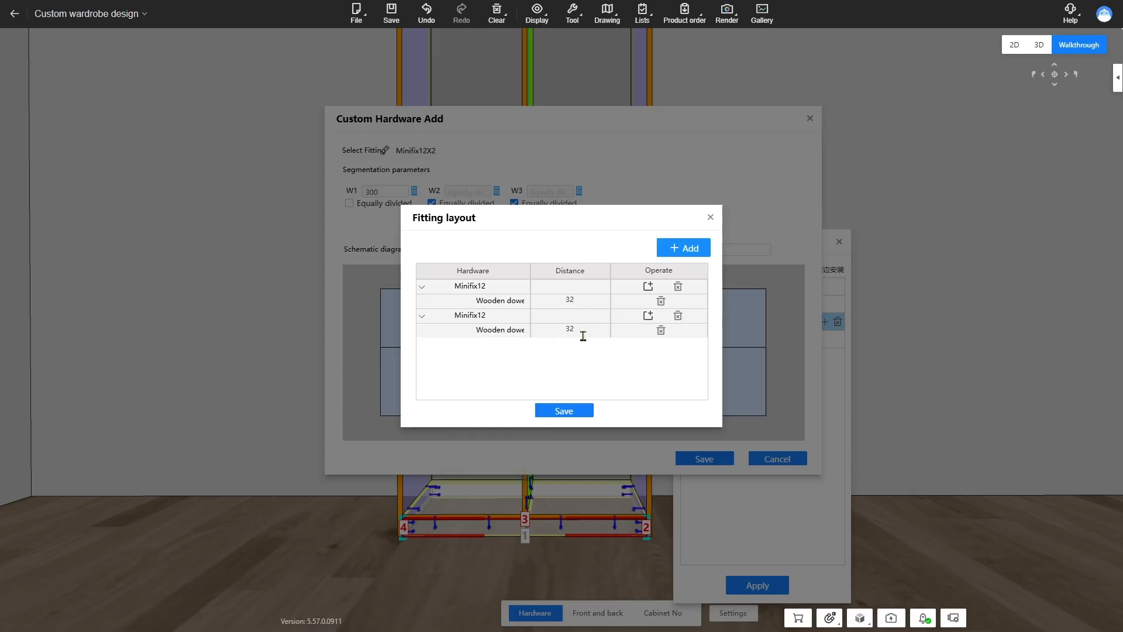
left_click(583, 410)
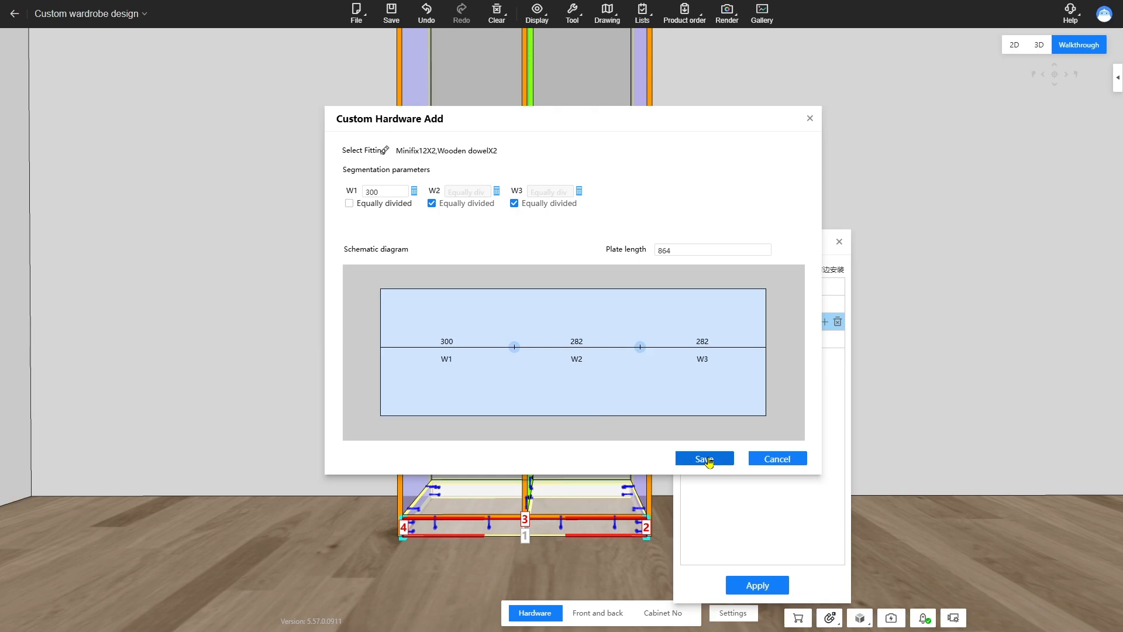
left_click(705, 458)
left_click(757, 585)
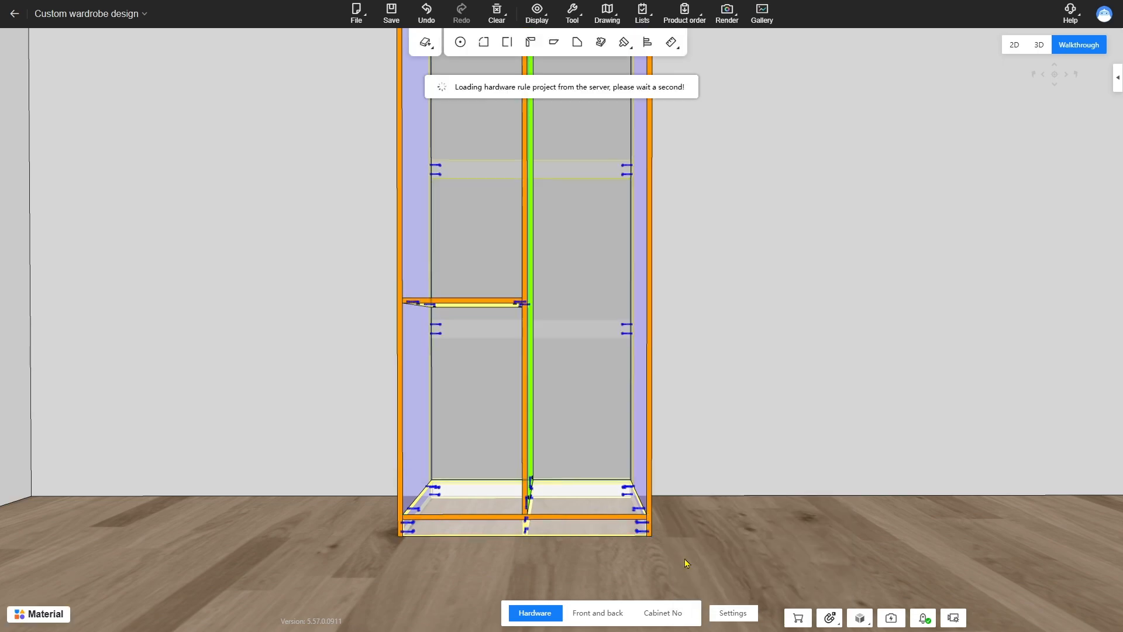
Step: Reopen the toe kick's edge 3 hardware to check its segments and the dowel under the second Minifix12
left_click(572, 530)
right_click(572, 530)
mouse_move(621, 335)
left_click(701, 355)
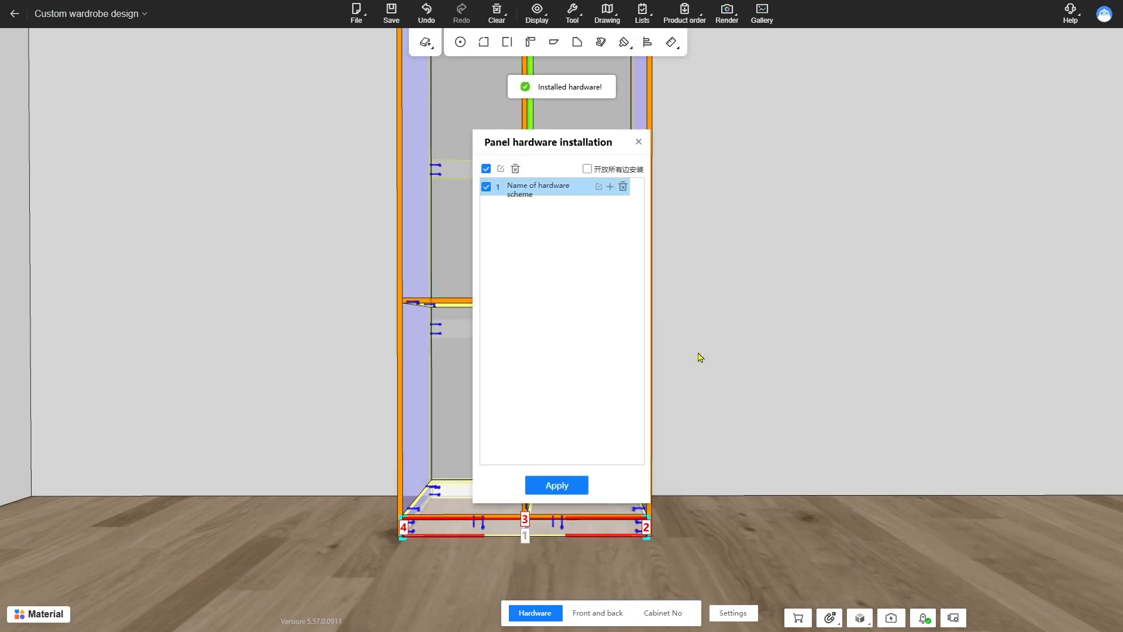
left_click(627, 224)
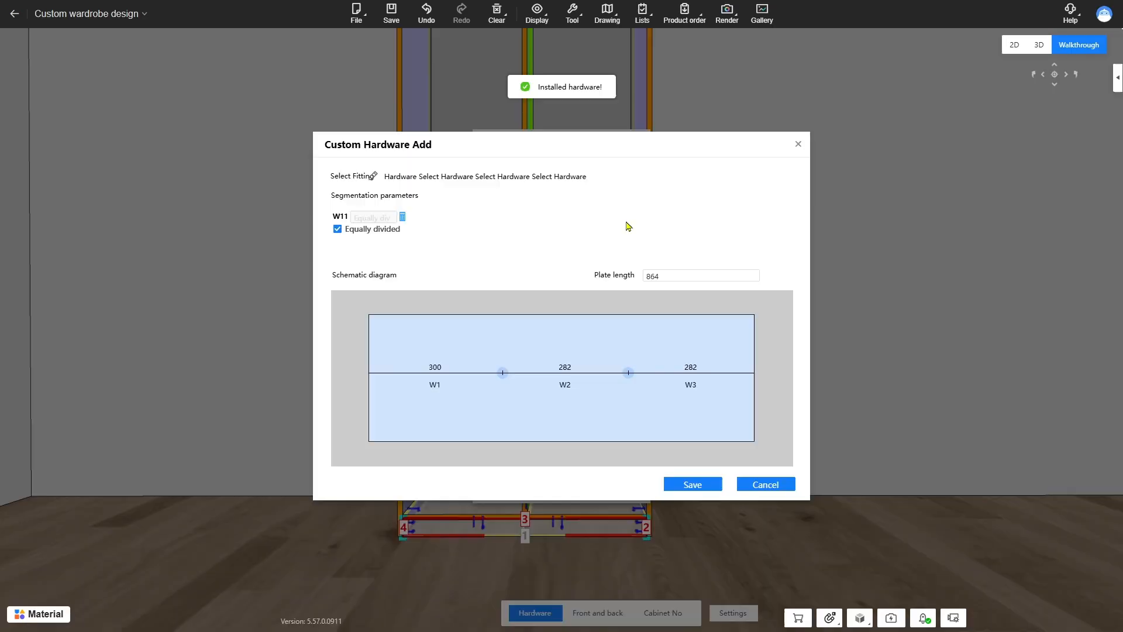
left_click(373, 176)
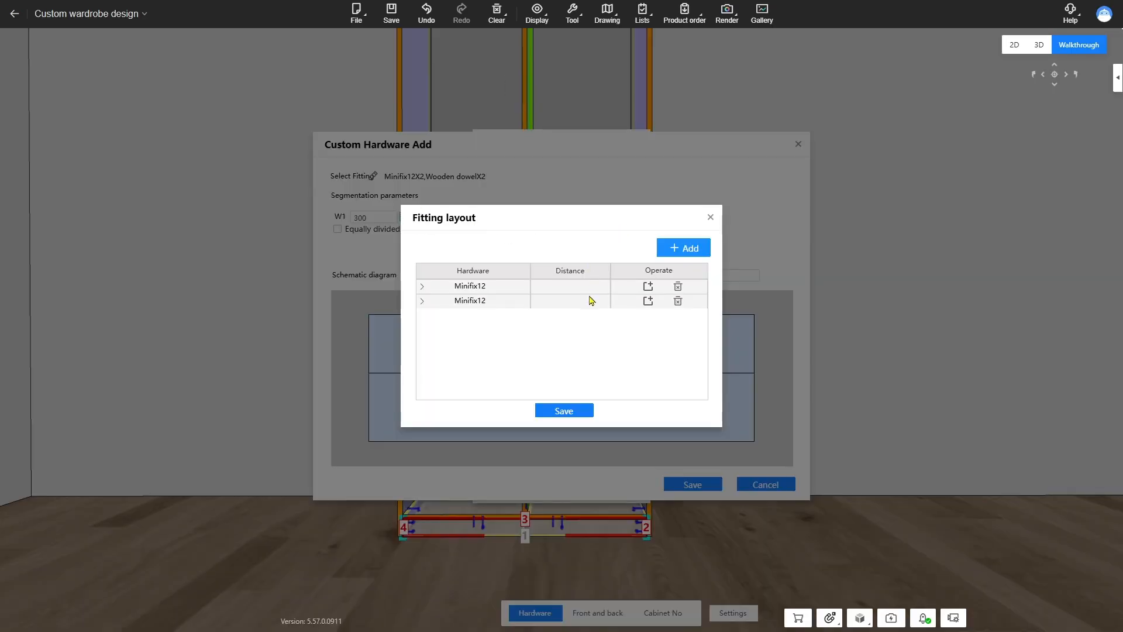
left_click(422, 300)
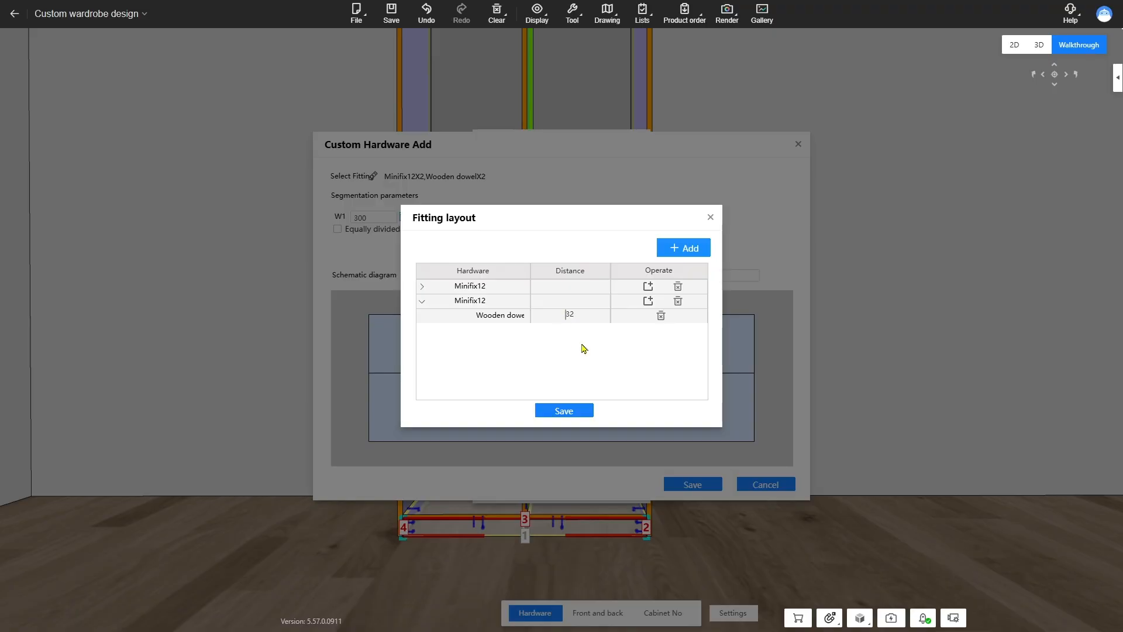
left_click(564, 410)
left_click(692, 484)
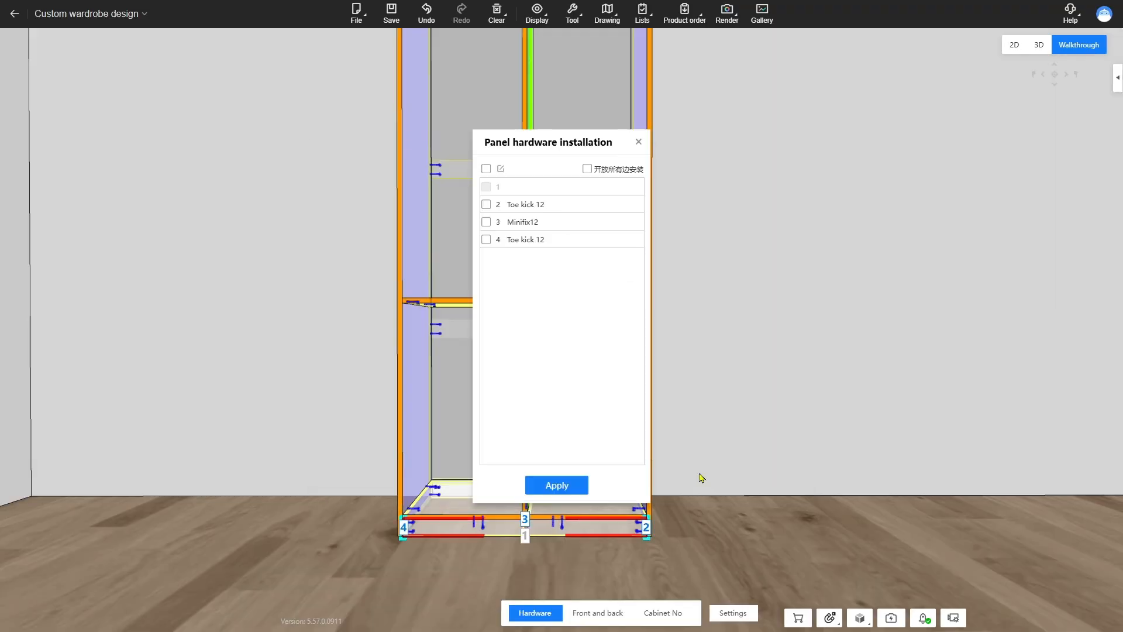
left_click(582, 485)
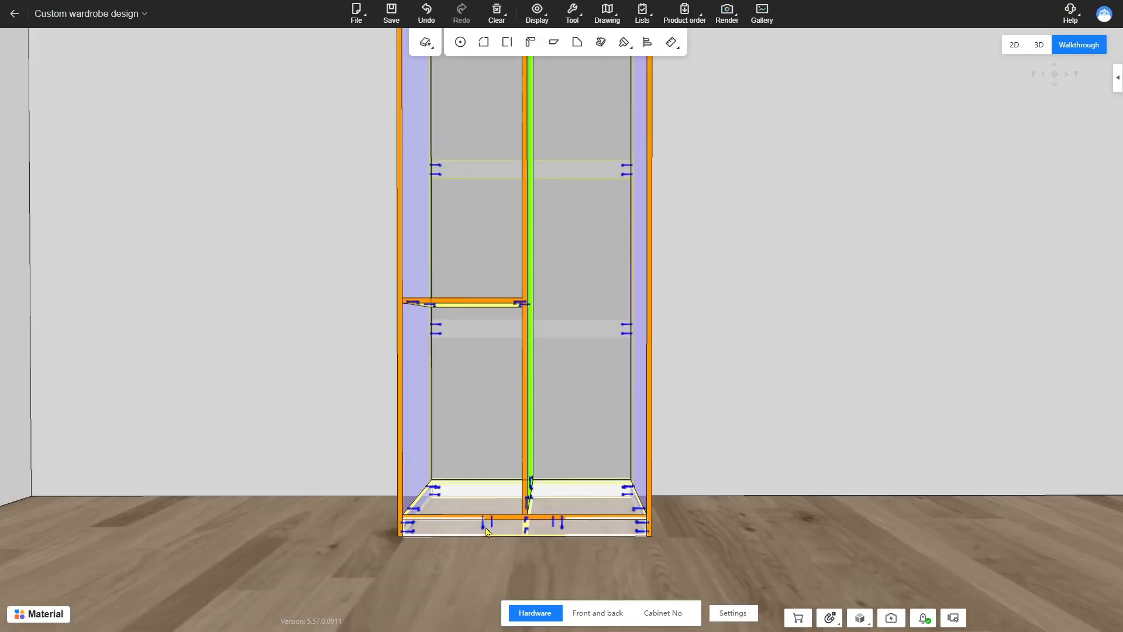
Step: Delete the Minifix12 hardware from edge 3 of the toe kick and apply the change
right_click(593, 536)
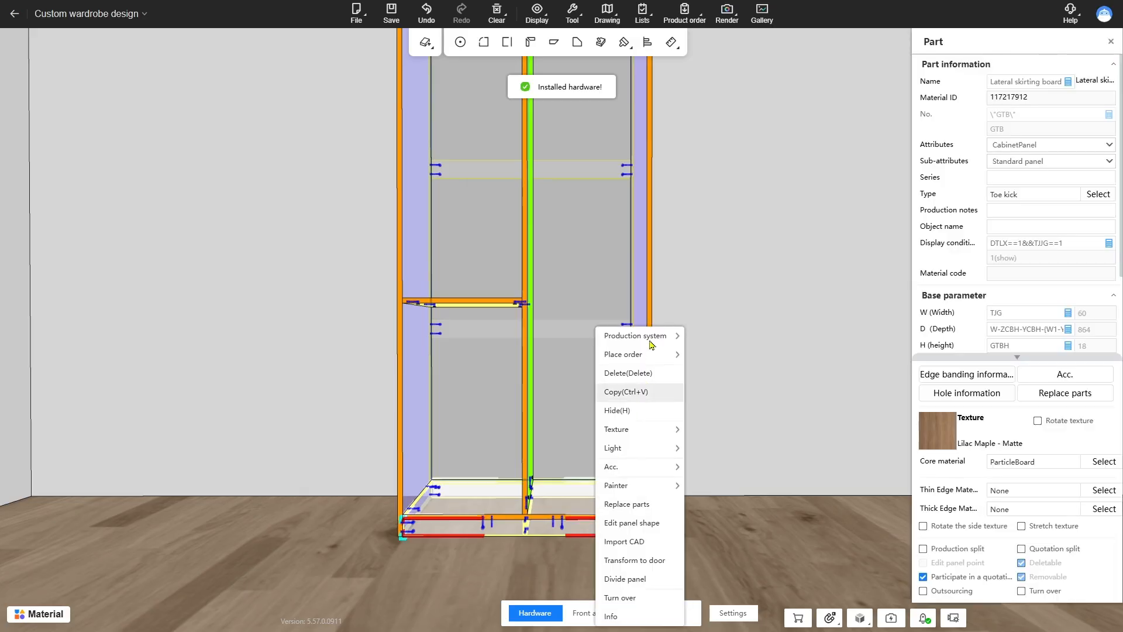
mouse_move(644, 332)
left_click(734, 351)
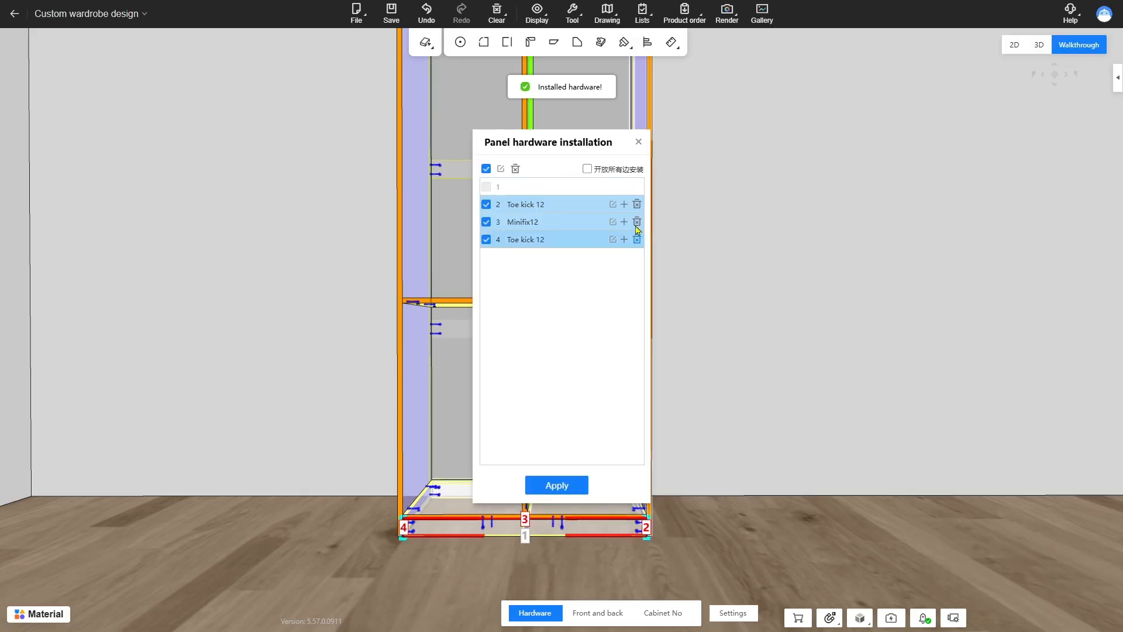
left_click(637, 222)
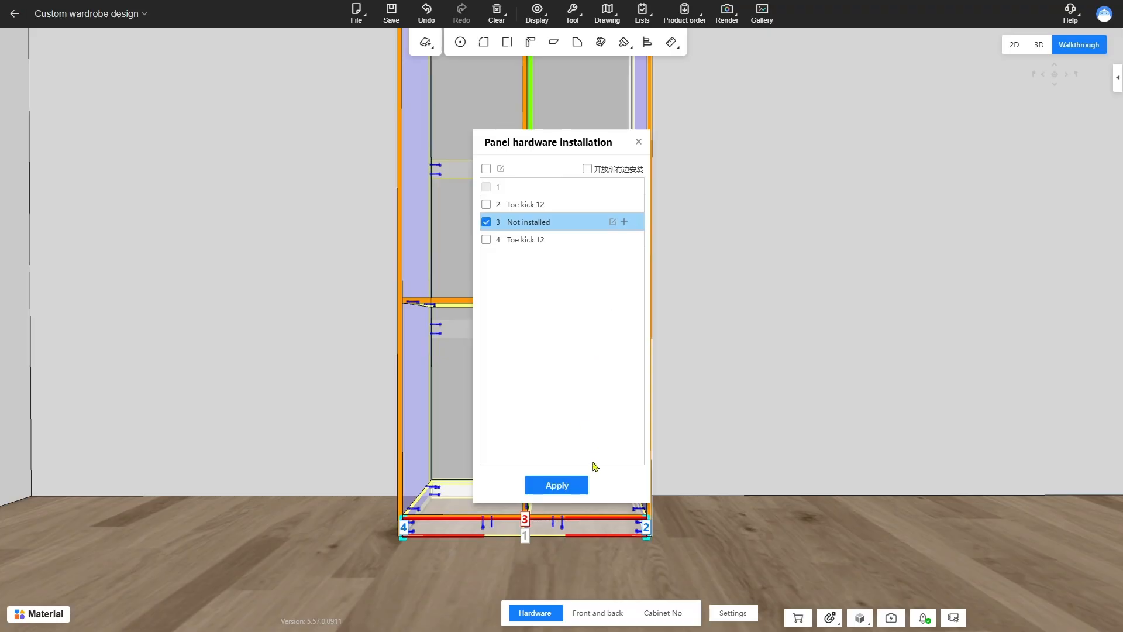
left_click(569, 488)
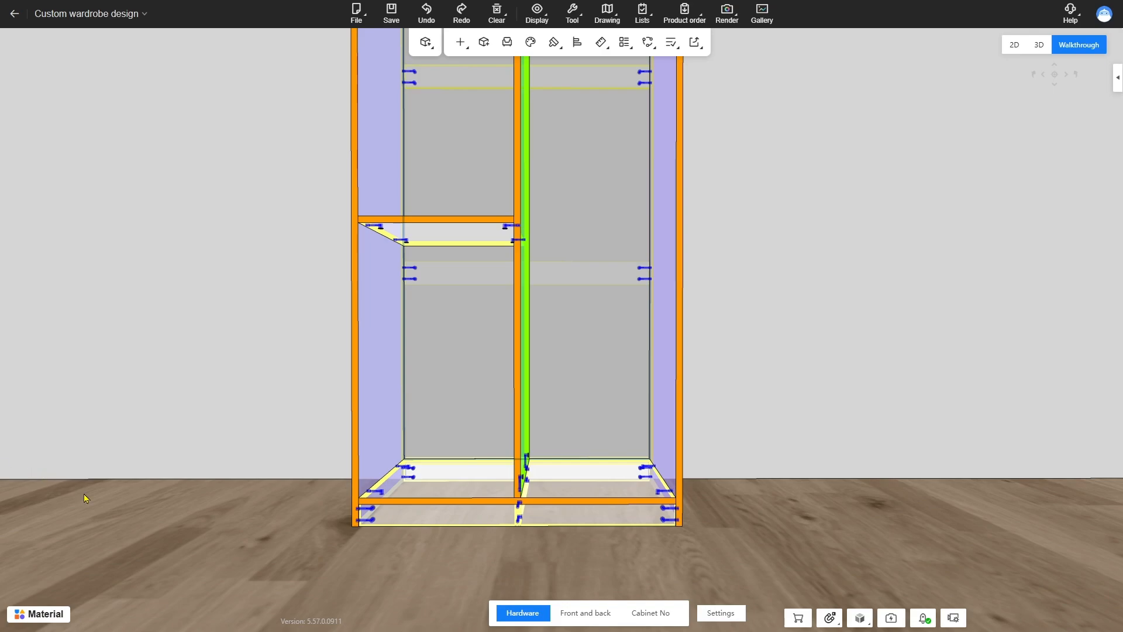
Step: Select the front Minifix 12 fitting on the bottom panel's left side and set its distance from the front edge to 120
key("ctrl+alt+m")
left_click(379, 492)
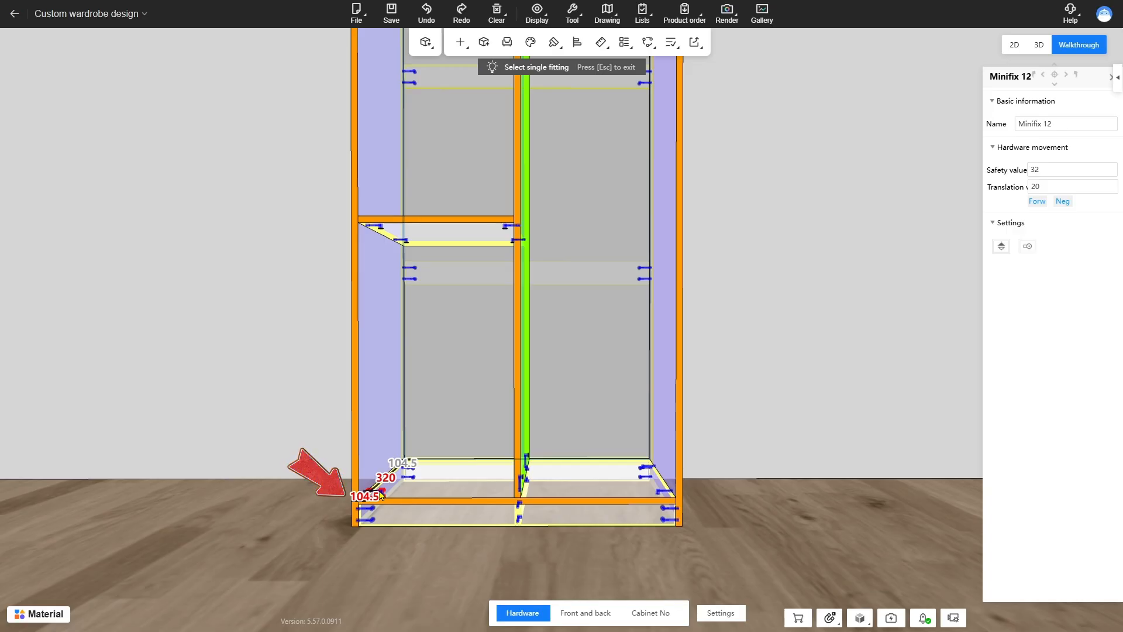
left_click(352, 495)
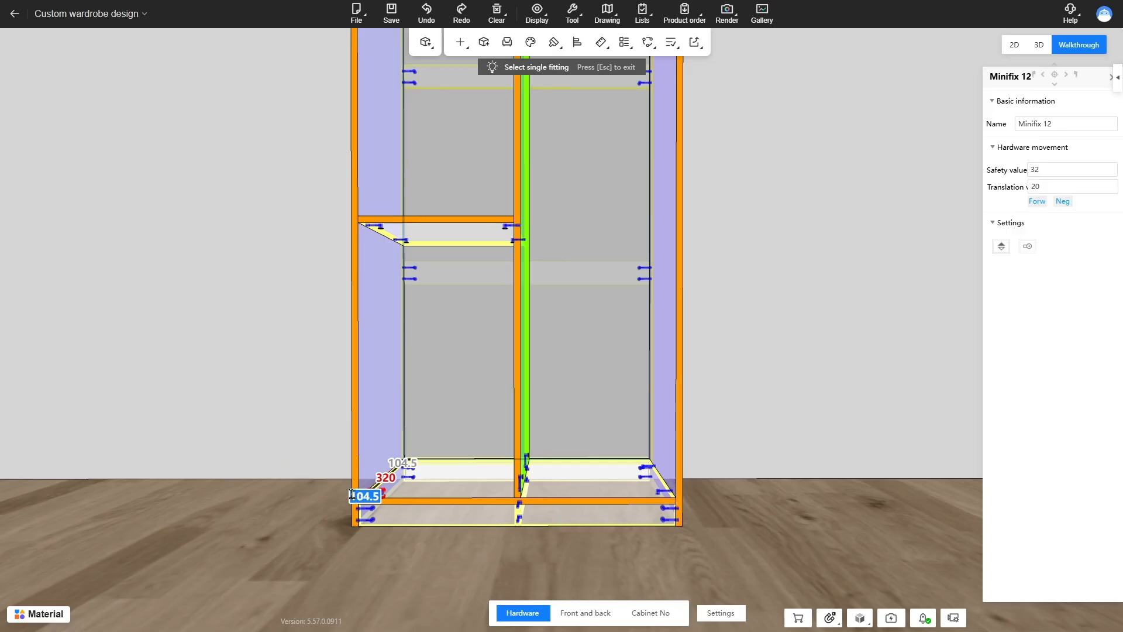
type("120")
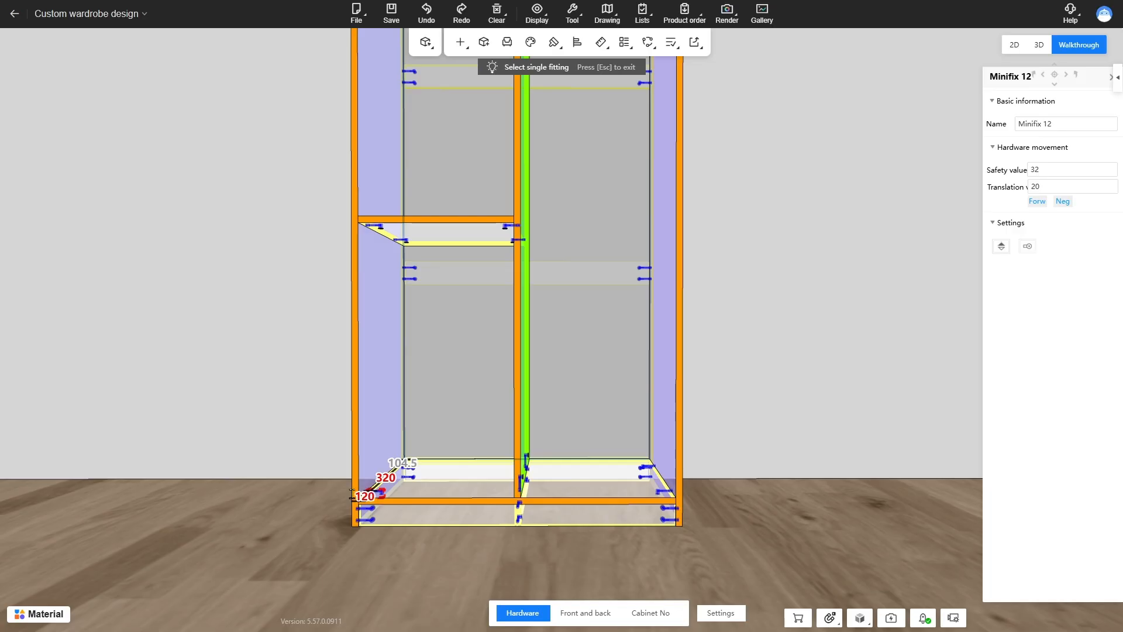
key("Return")
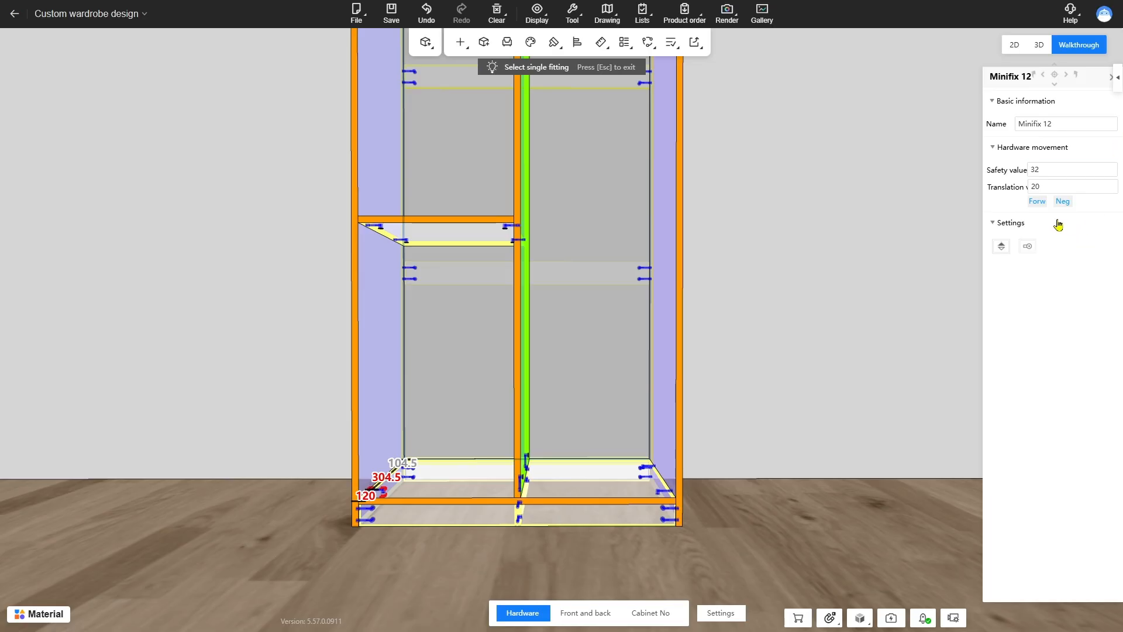
Step: Shift the selected Minifix 12 forward by a translation value of 20 and back by 20 in the negative direction
left_click(1028, 186)
double_click(1033, 186)
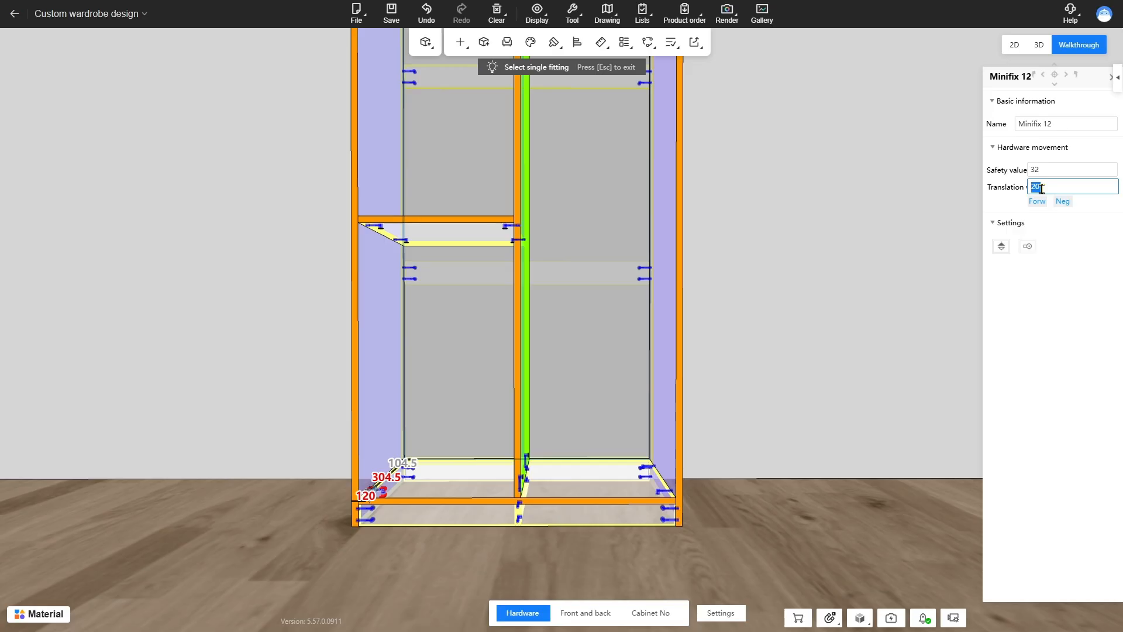
left_click(1042, 189)
left_click(1041, 205)
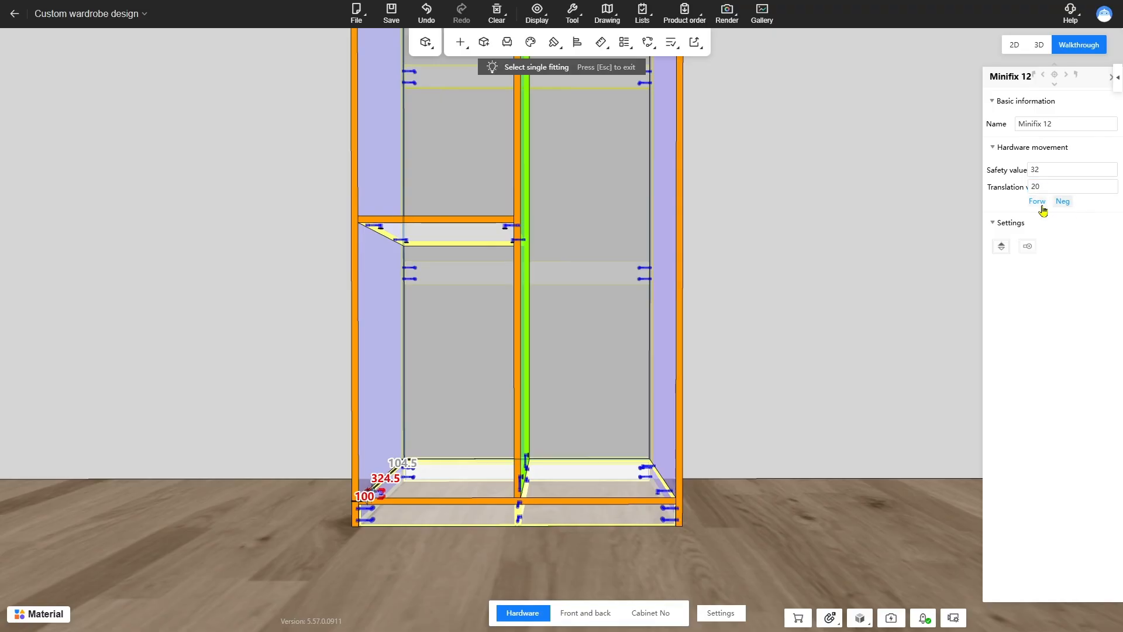
left_click(1062, 204)
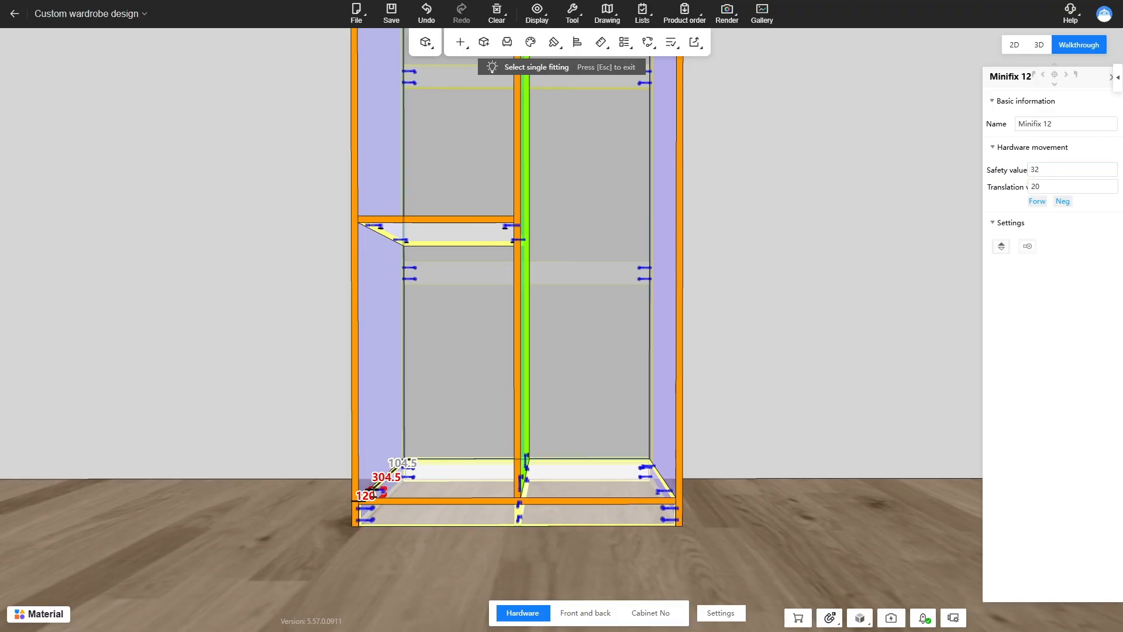
left_click(354, 495)
type("0")
key("Return")
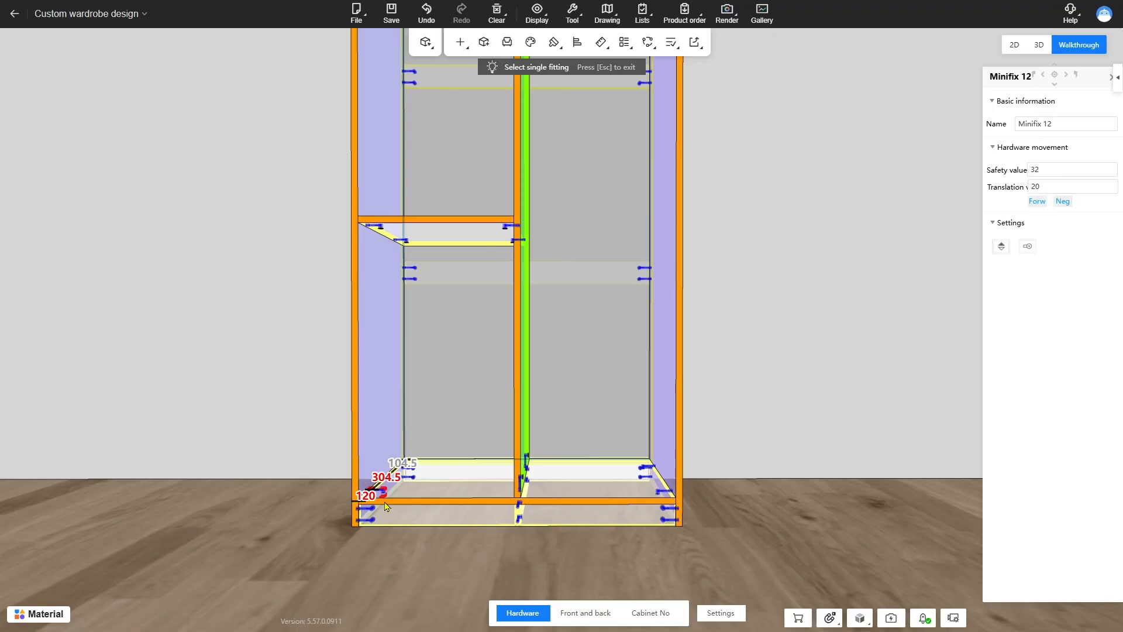
Step: Flip the orientation of the front and rear Minifix 12 fittings on the bottom panel's left side
left_click(1004, 255)
scroll(340, 542, "up", 2)
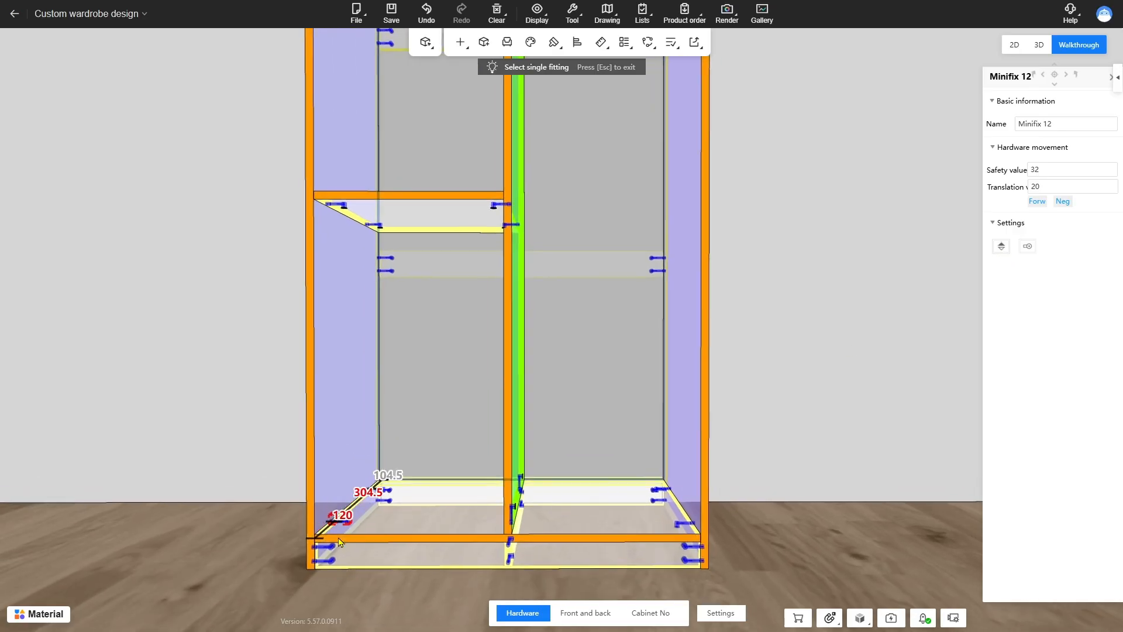
scroll(340, 542, "up", 2)
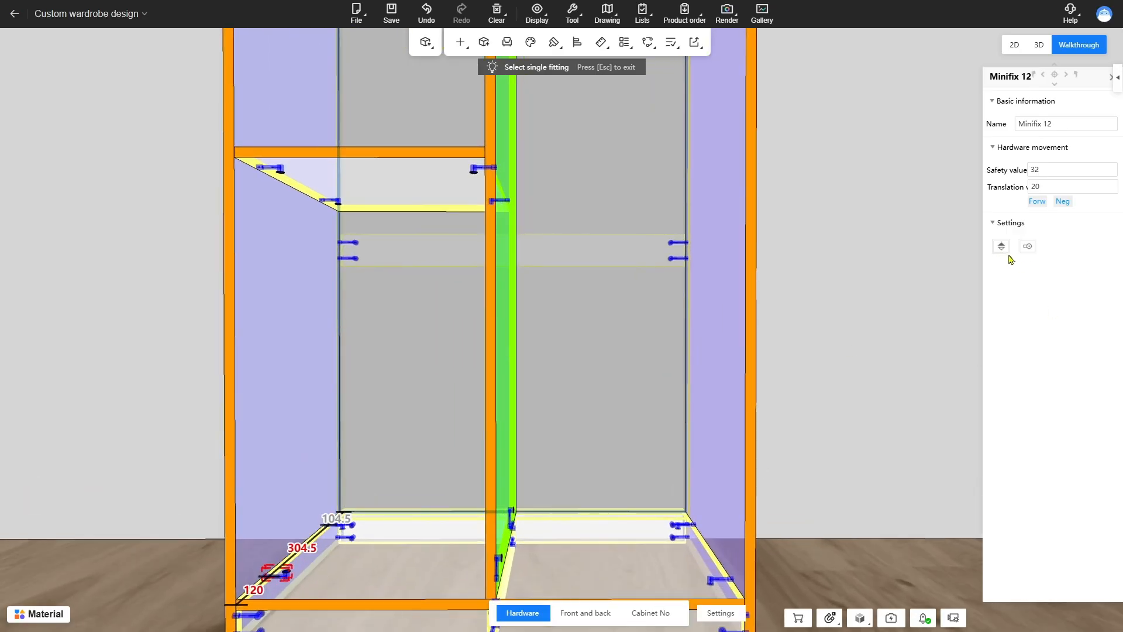
scroll(1005, 253, "down", 1)
left_click(1004, 209)
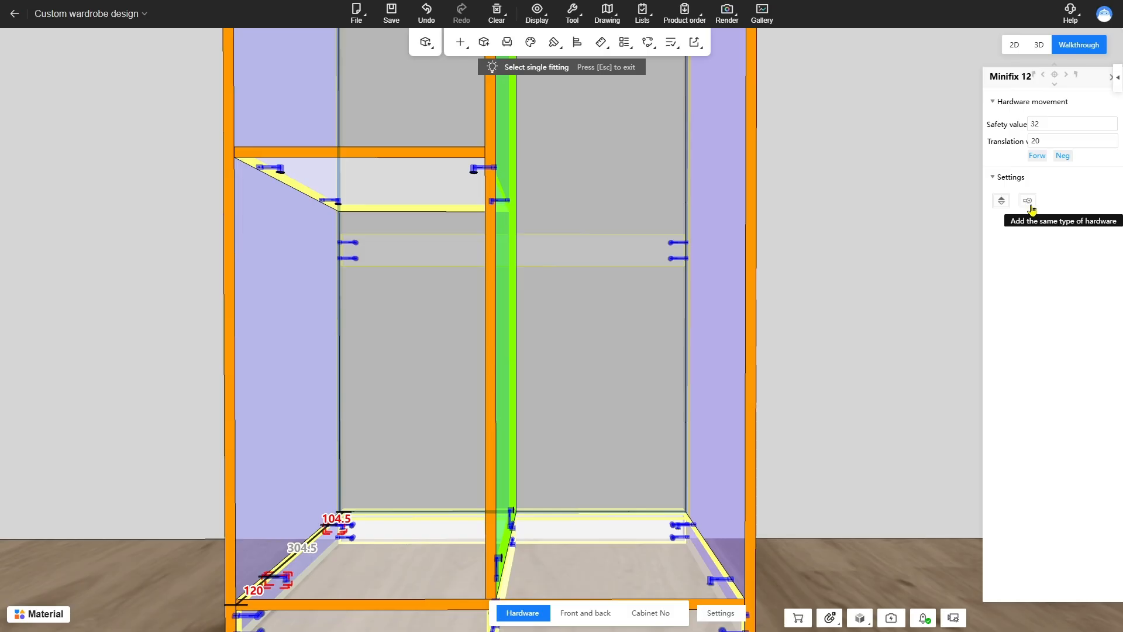
Step: Add another Minifix 12 midway between the two fittings on the bottom panel's left side and exit single-fitting selection
left_click(1032, 208)
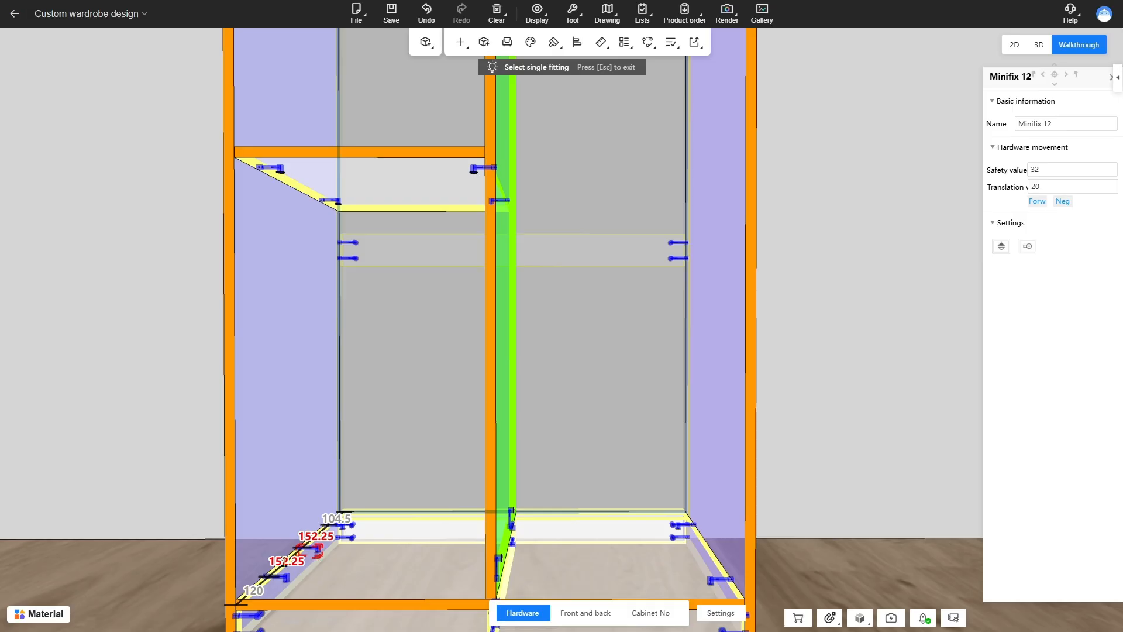
left_click(292, 561)
key("Escape")
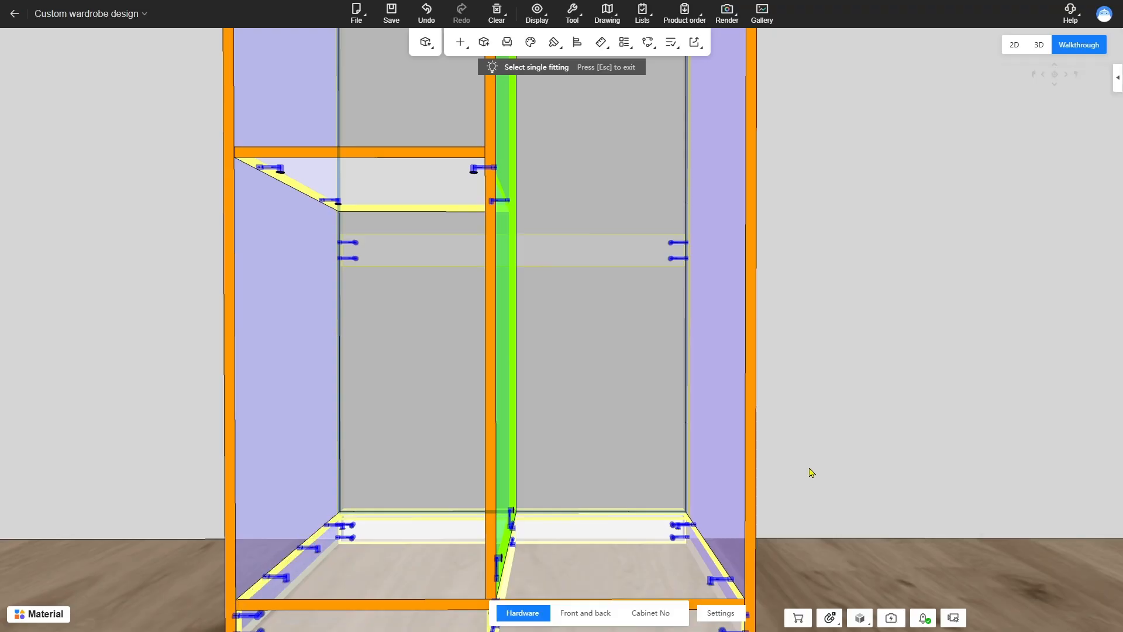
key("Escape")
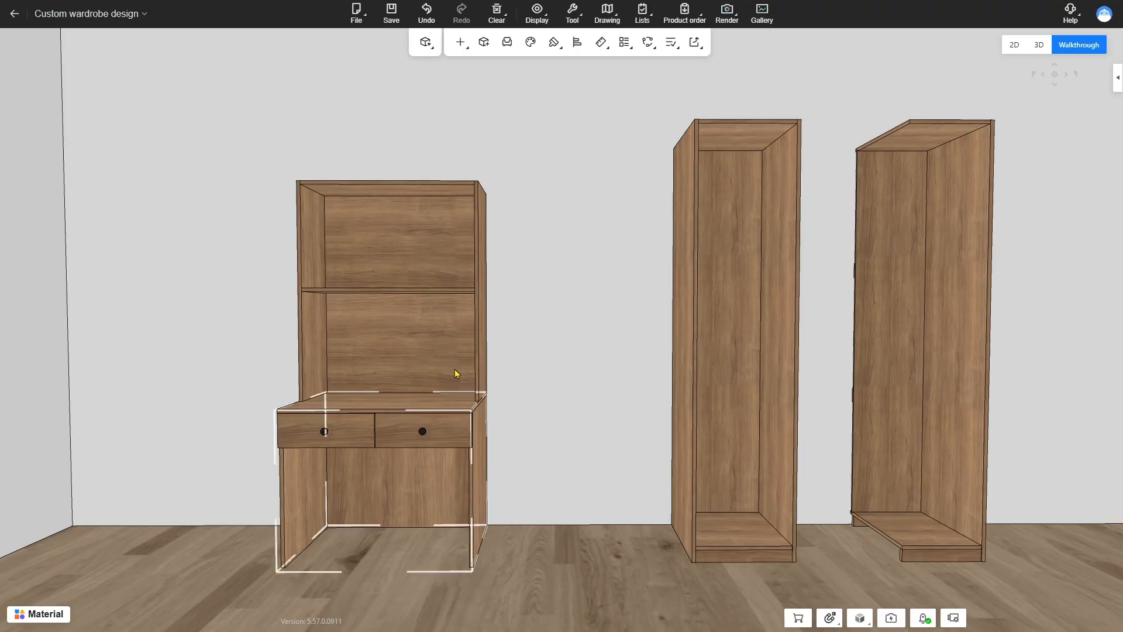
Step: Install fittings on all cabinets, including the desk and its overhead frame cabinet, with Inter-cabinet install enabled
left_click(475, 358)
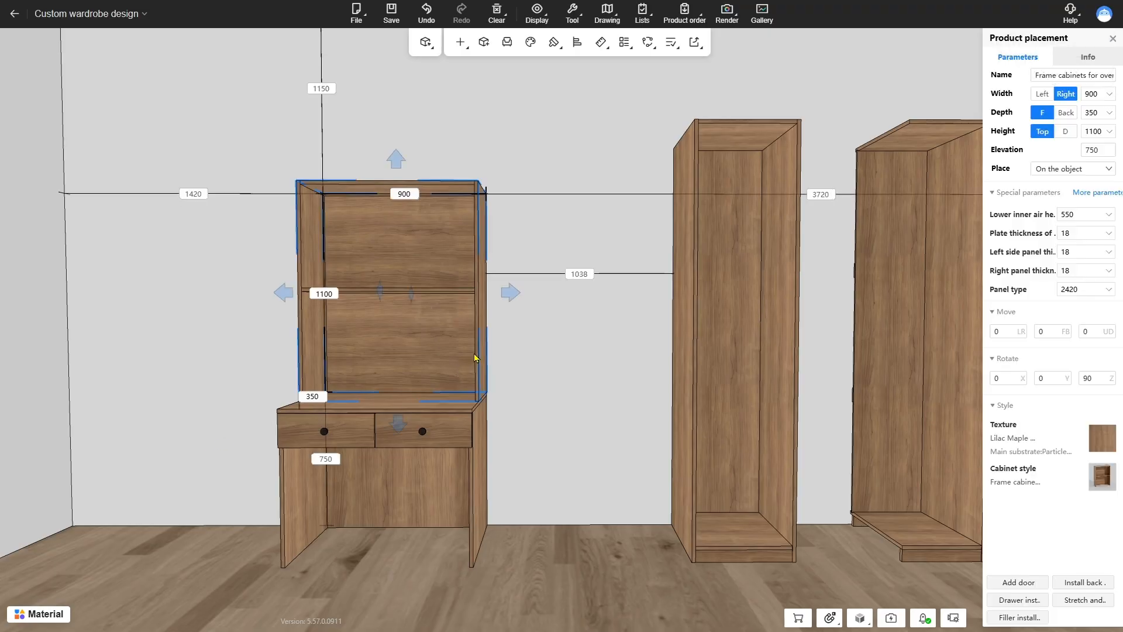
left_click(479, 436)
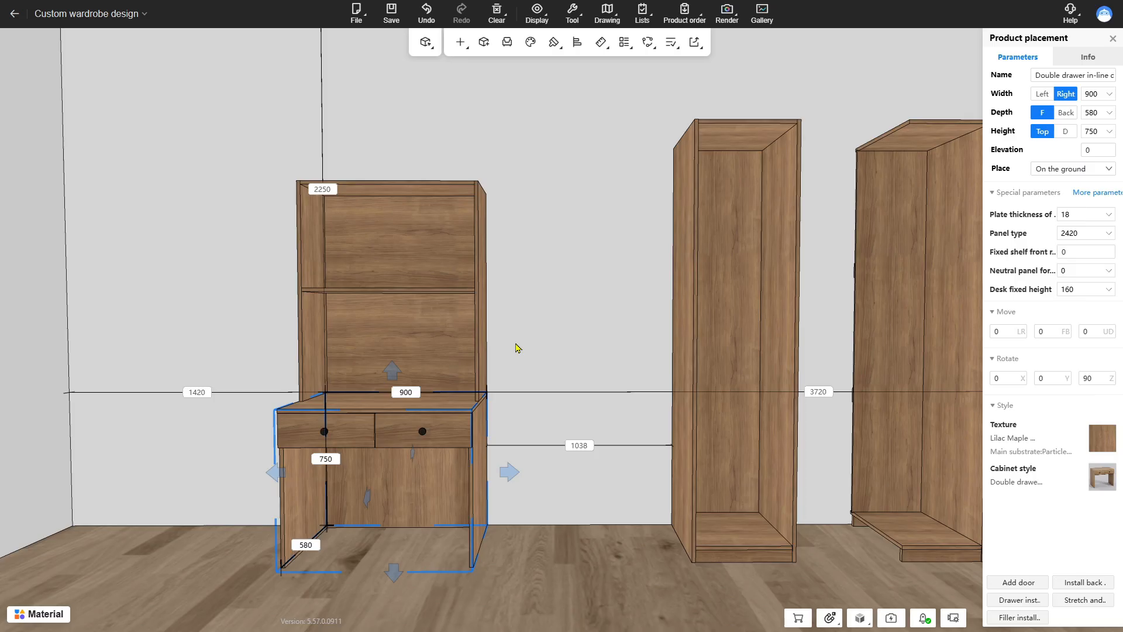
left_click(519, 279)
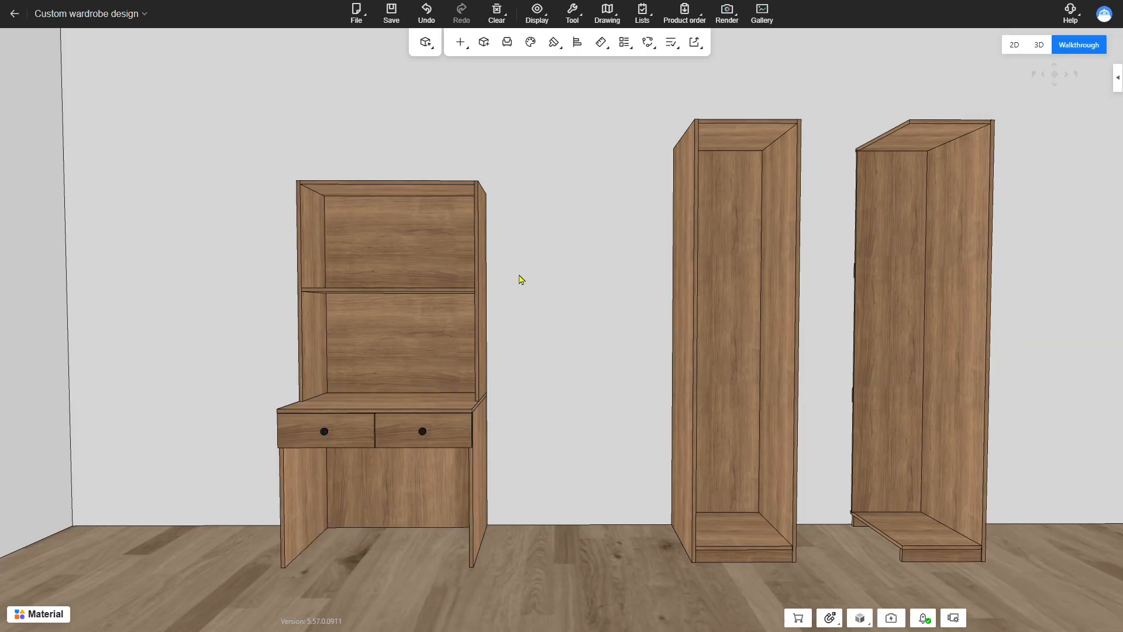
right_click(521, 277)
mouse_move(554, 286)
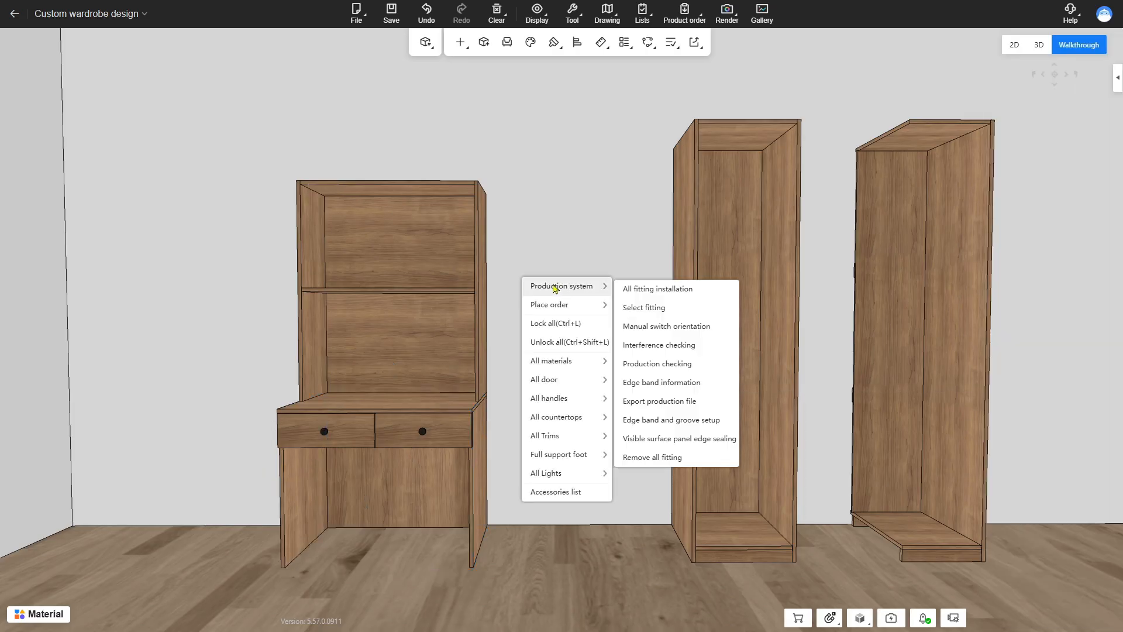
left_click(652, 288)
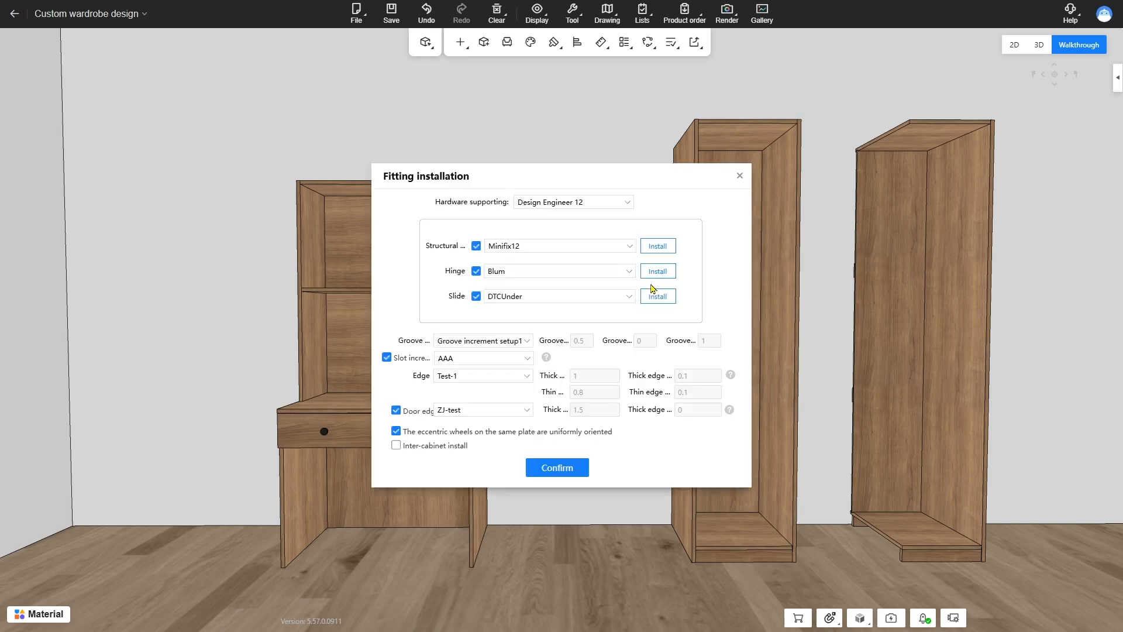
left_click(397, 450)
left_click(555, 476)
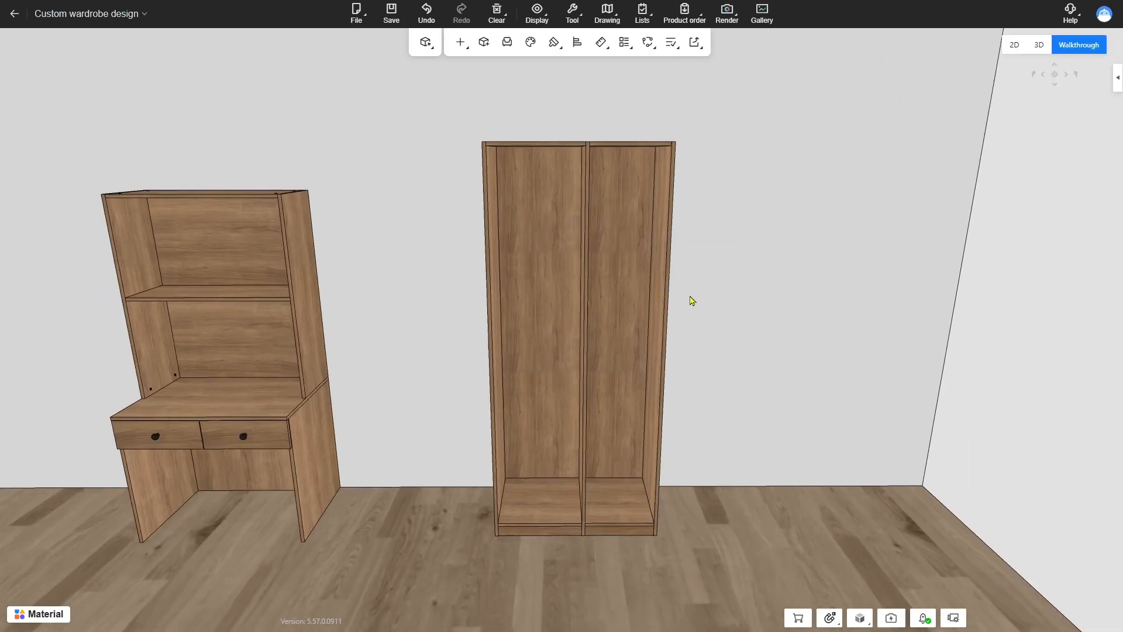
Step: Run the all-fitting installation again with Inter-cabinet install enabled, so it covers the two adjoining wardrobe cabinets
right_click_drag(690, 298, 682, 271)
scroll(682, 271, "down", 2)
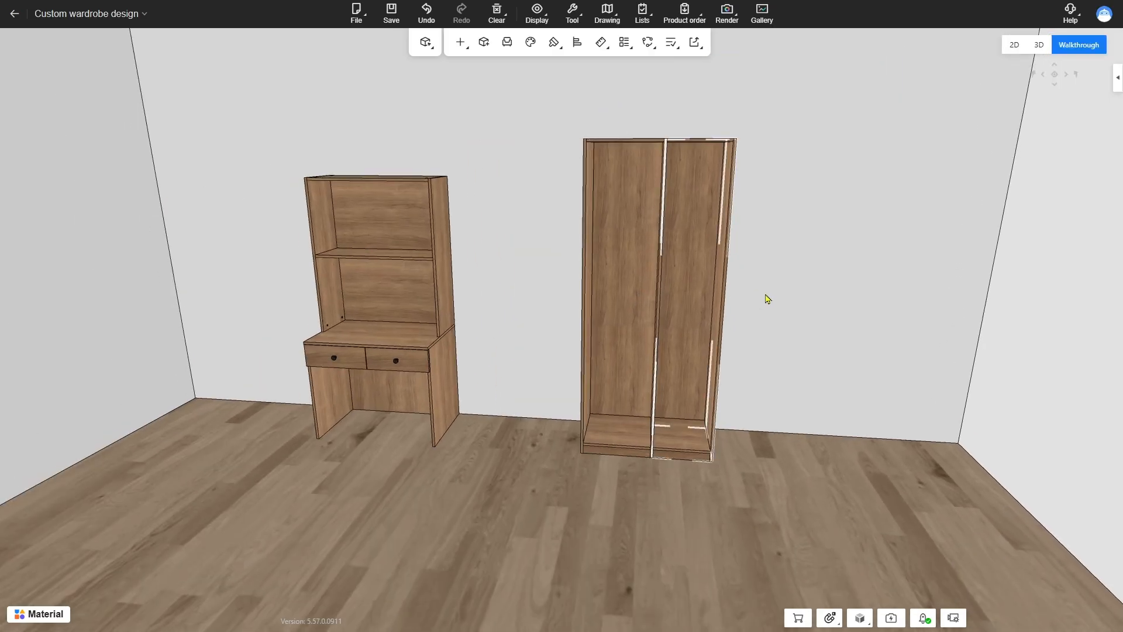
right_click_drag(767, 299, 558, 276)
scroll(559, 276, "up", 2)
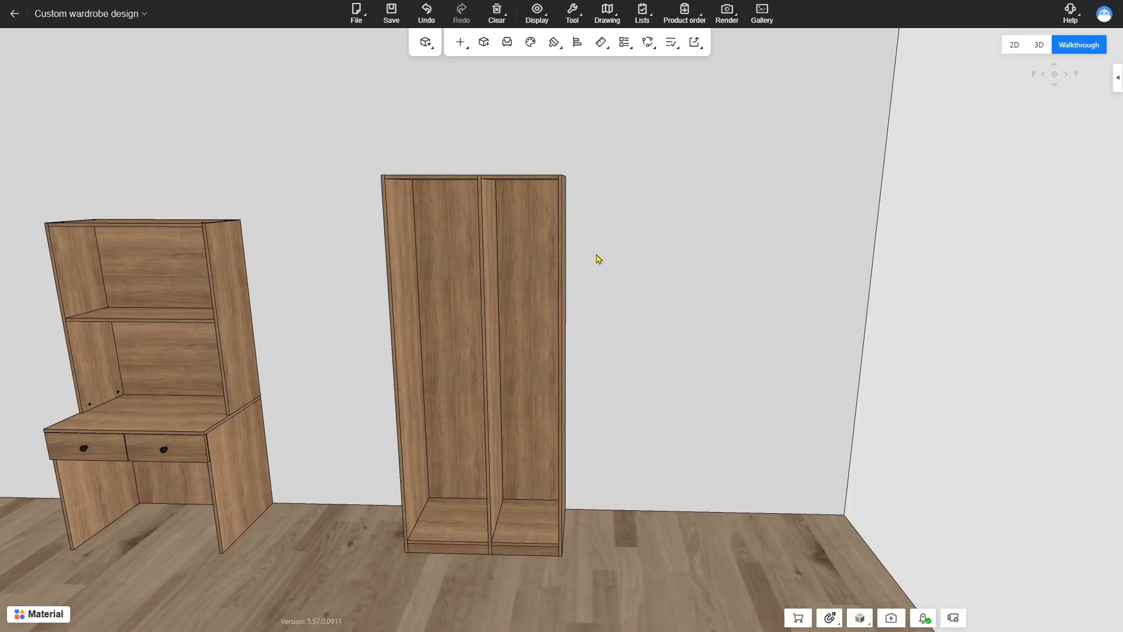
right_click(597, 258)
mouse_move(634, 258)
left_click(735, 267)
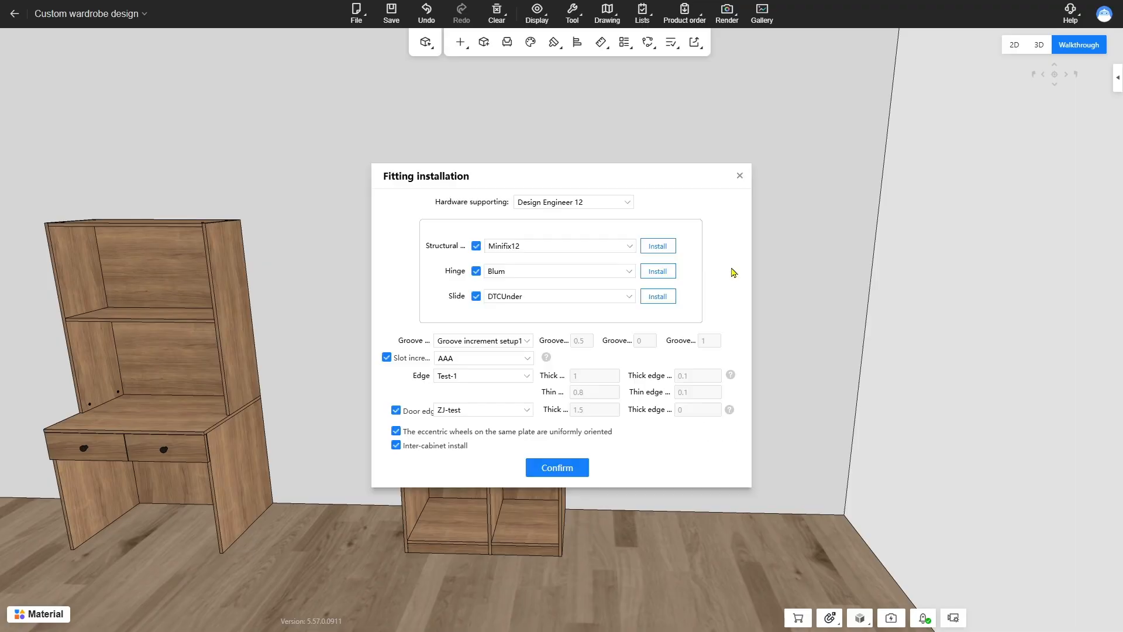
left_click(544, 468)
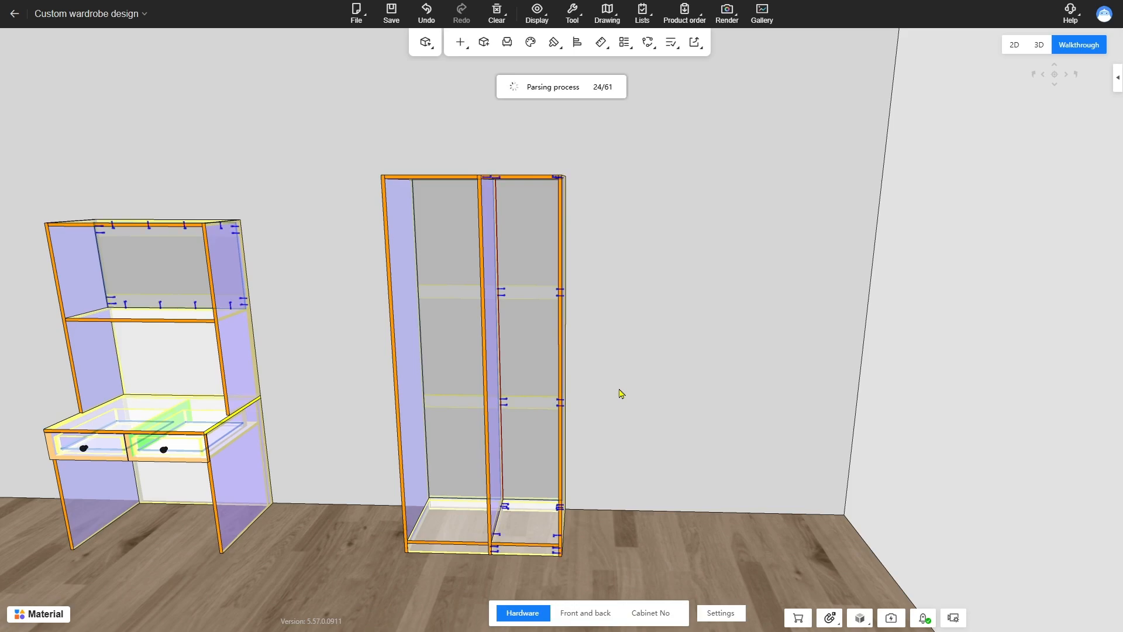